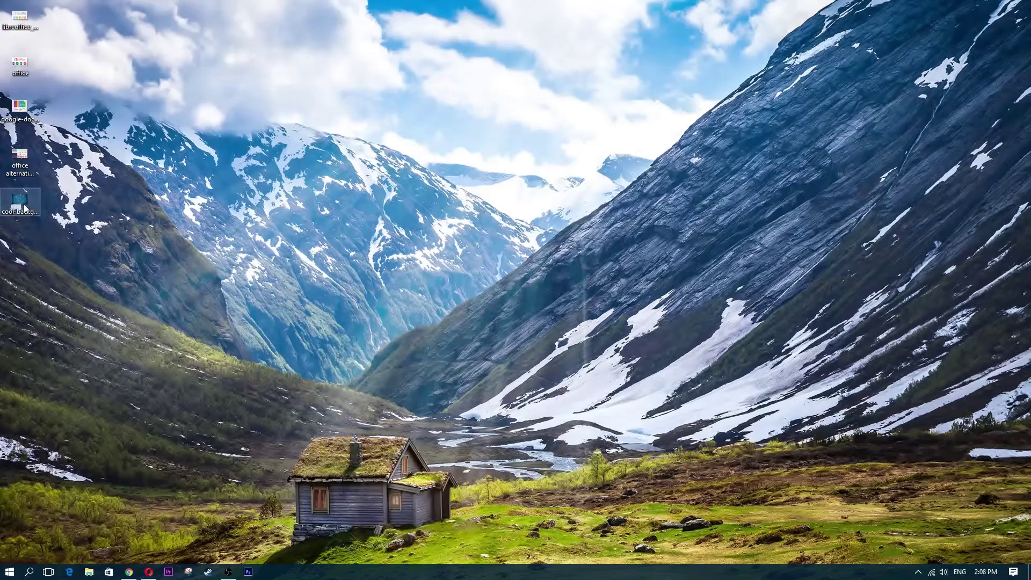
Preview cool-background.jpg in Photos, close it, and bring Opera back up.
double_click(24, 208)
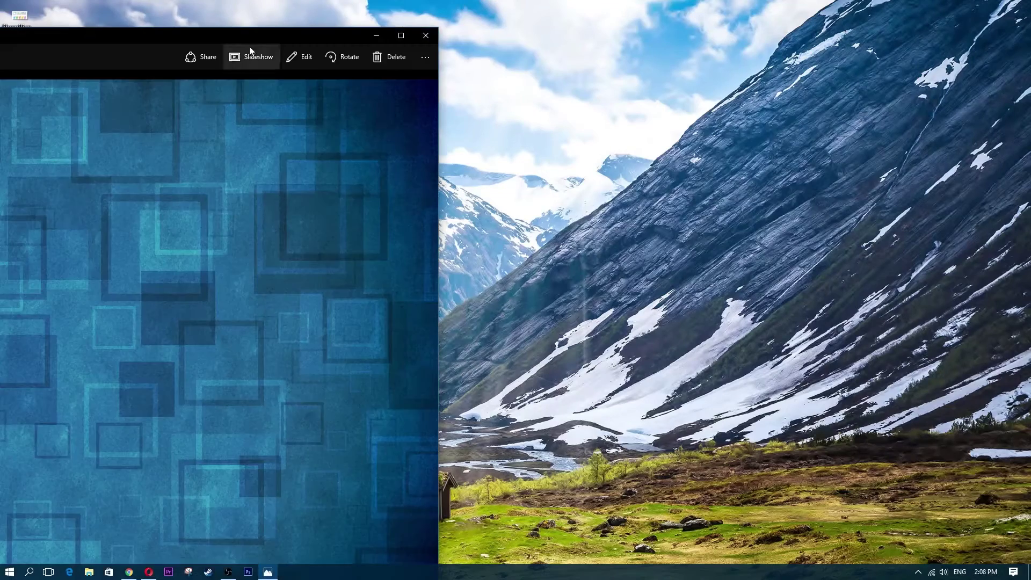
left_click_drag(249, 37, 847, 45)
left_click_drag(660, 14, 731, 16)
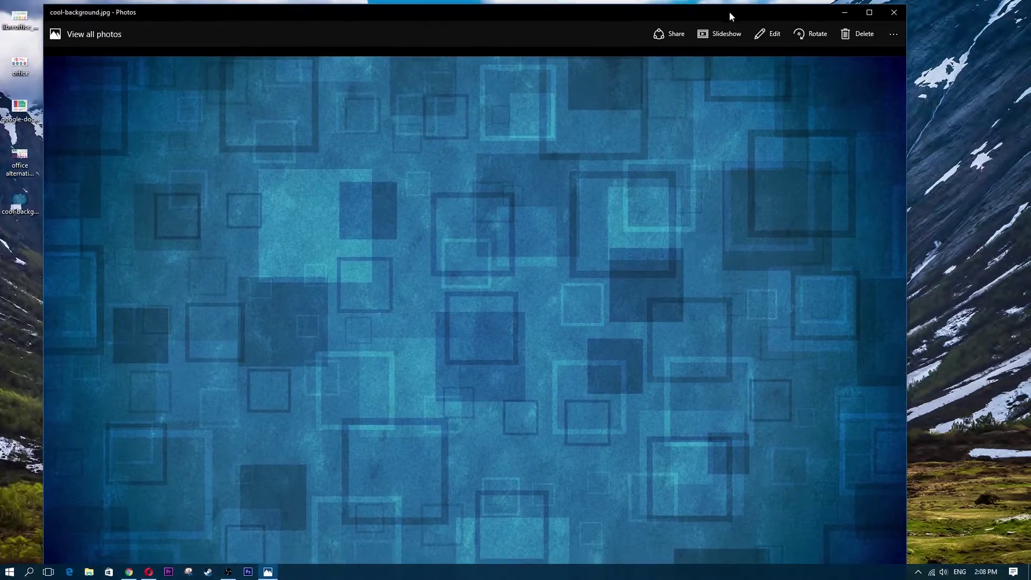
left_click(900, 20)
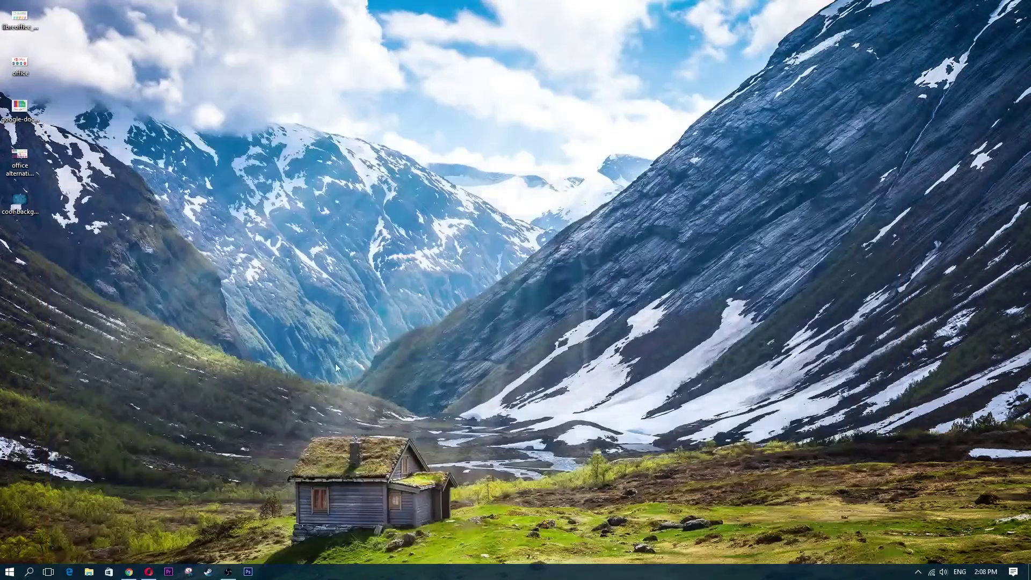
left_click(152, 573)
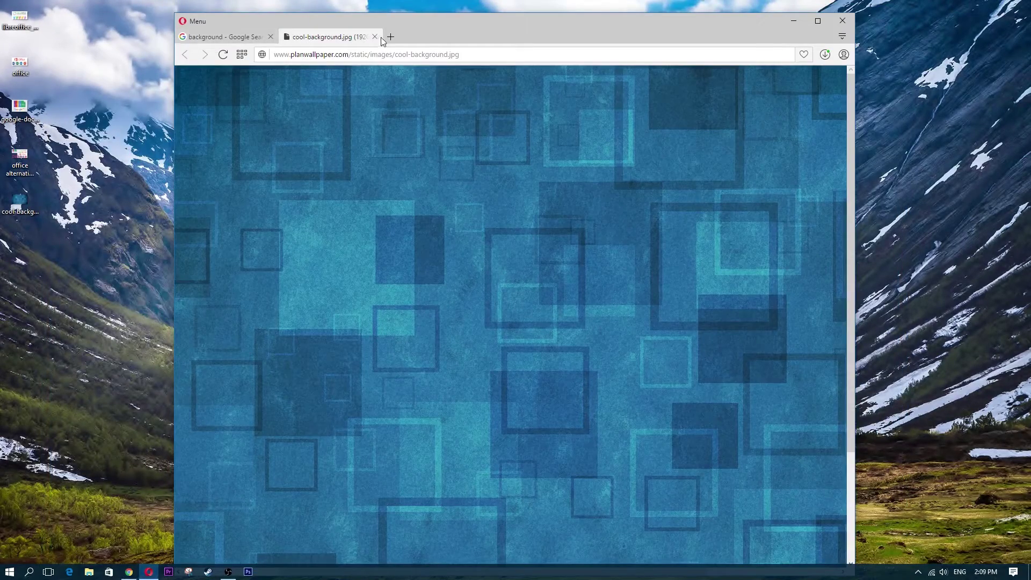
Close the image tab and search Google Images for 'background'.
left_click(374, 37)
scroll(404, 192, "up", 5)
double_click(258, 80)
type("background")
key("Return")
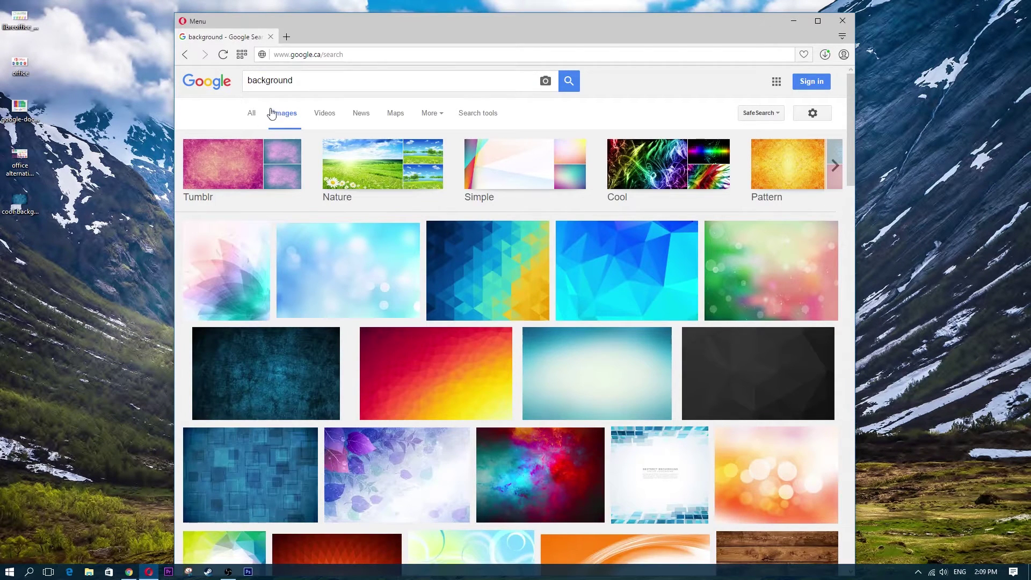
scroll(376, 199, "down", 2)
scroll(380, 204, "down", 10)
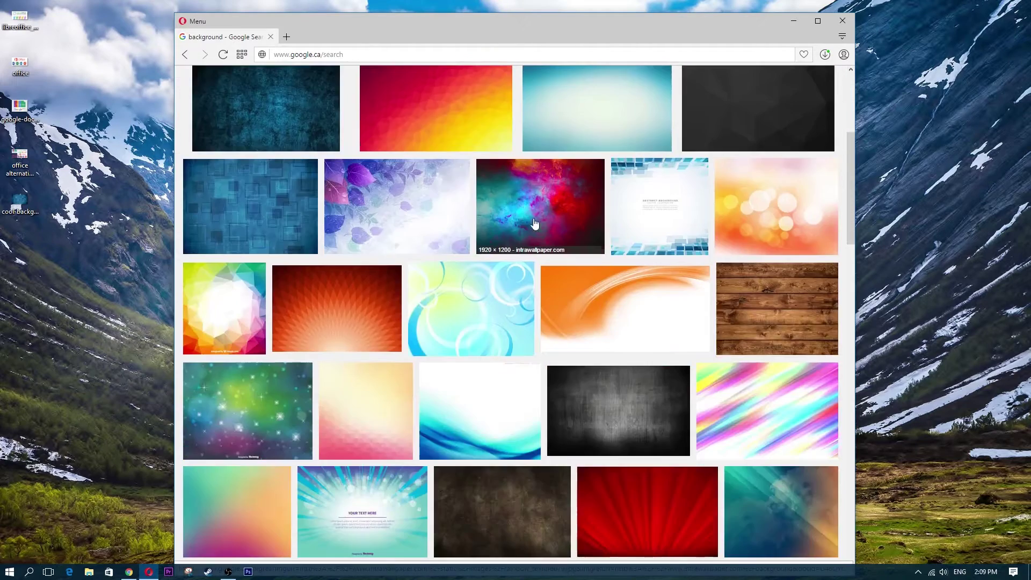
scroll(495, 313, "down", 1)
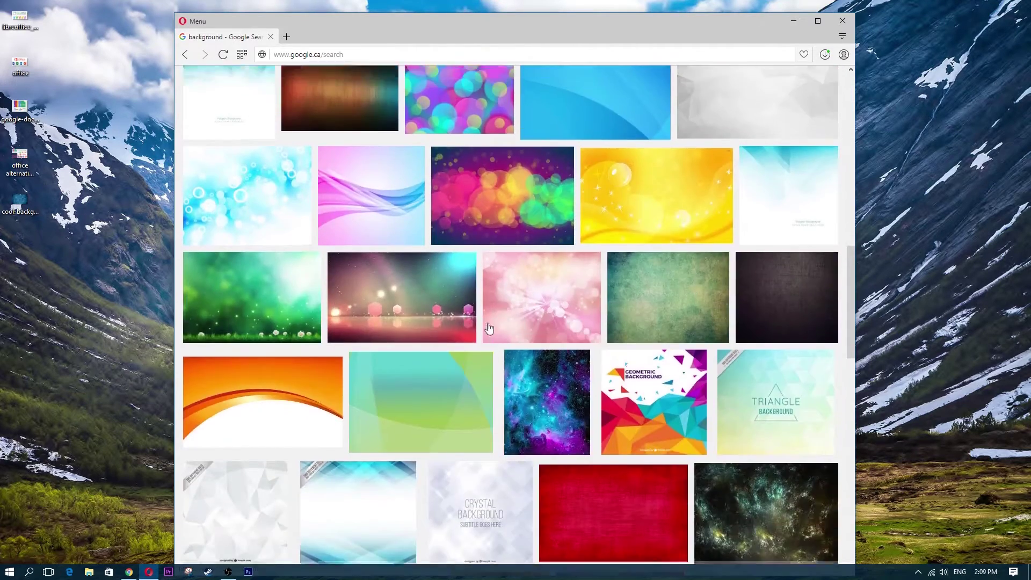
scroll(495, 313, "up", 15)
scroll(263, 409, "down", 1)
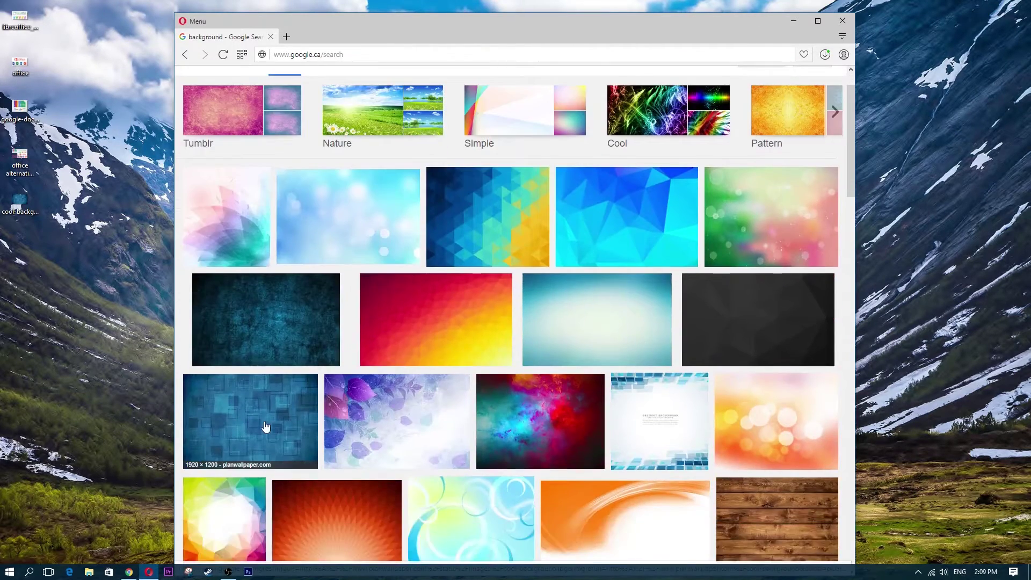
View the blue squares background full-size, cancel Save image as, and minimize Opera.
left_click(265, 422)
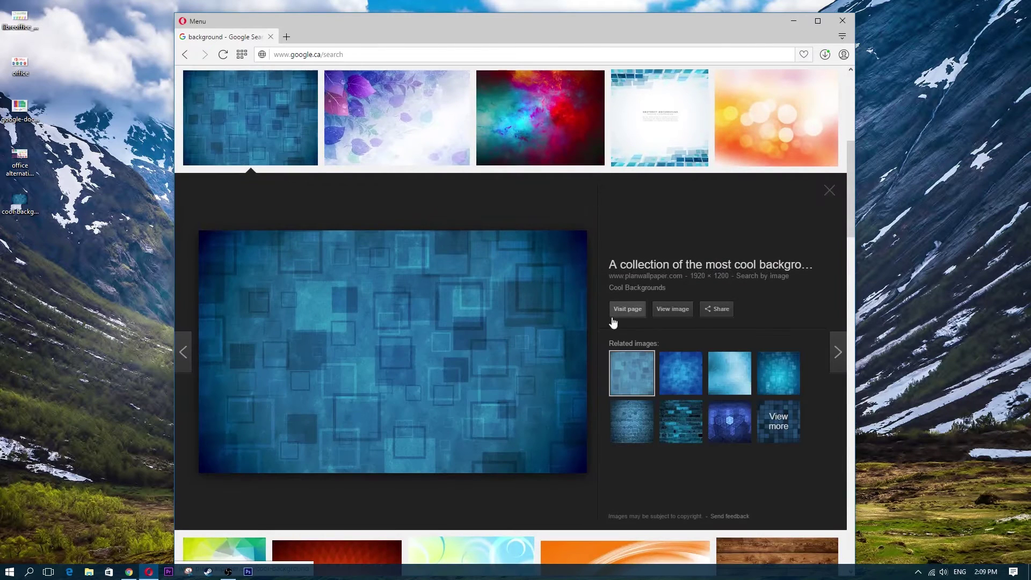
left_click(672, 313)
right_click(410, 249)
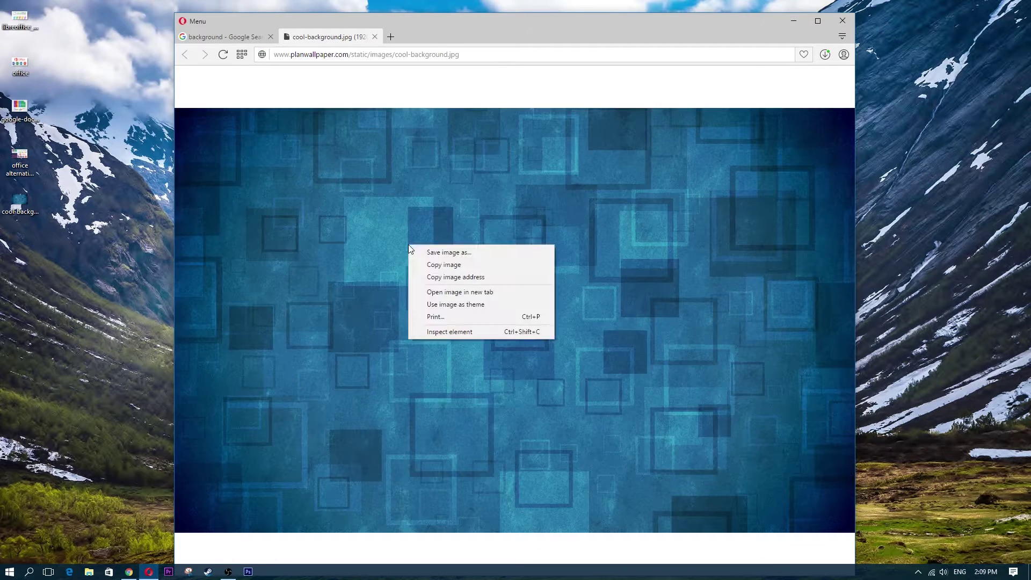
left_click(442, 253)
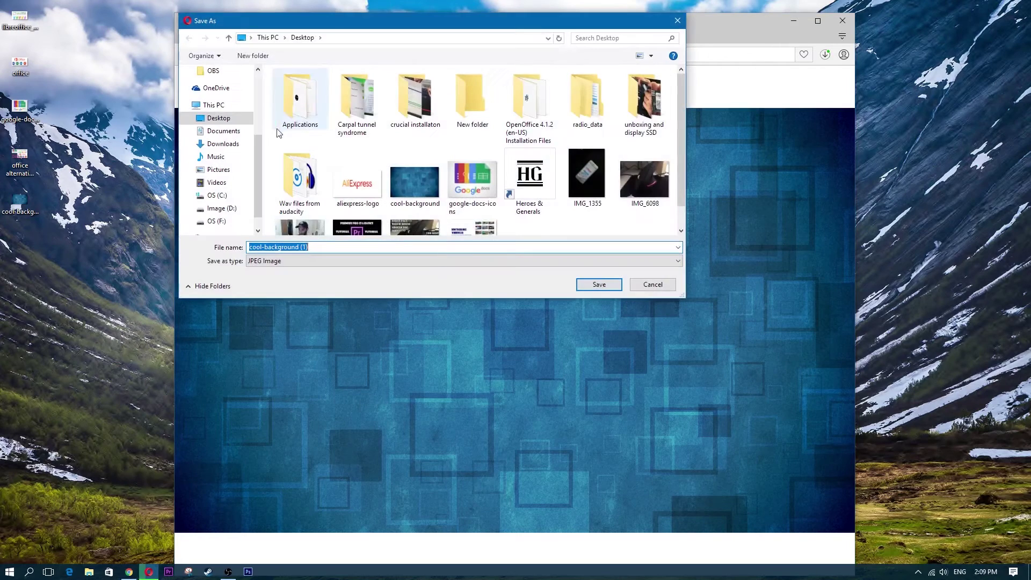
left_click(675, 22)
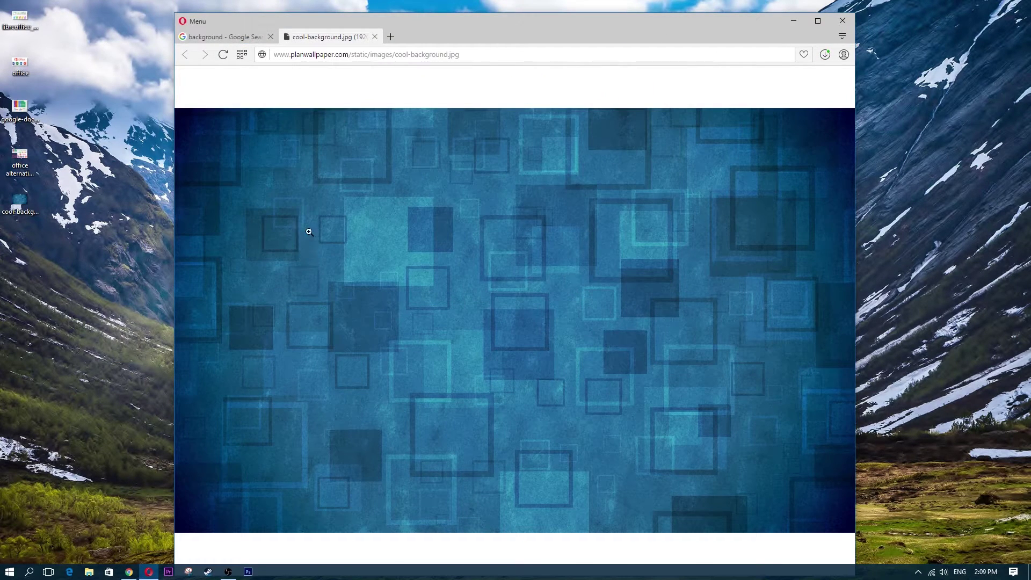
left_click(794, 24)
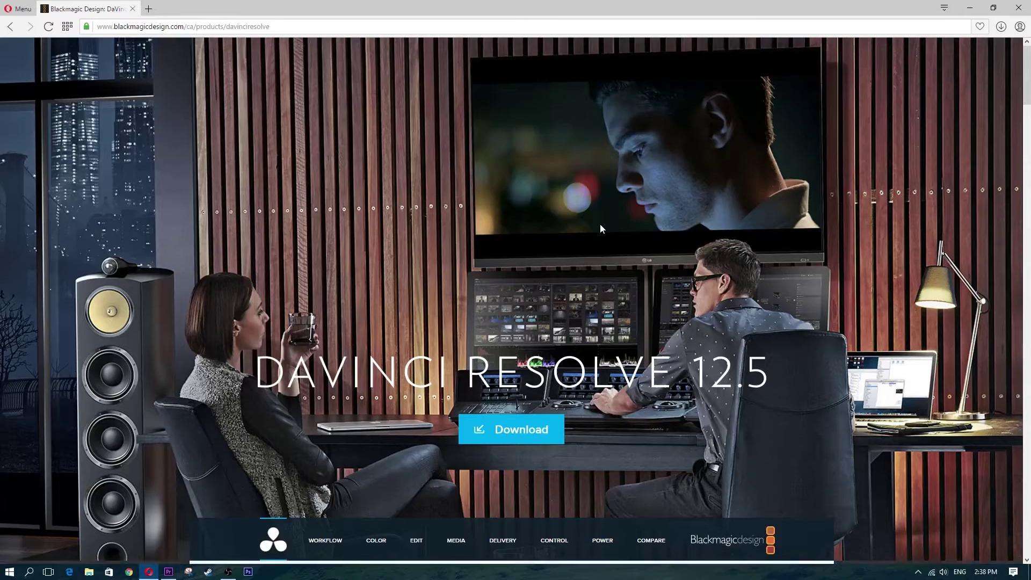
Browse the DaVinci Resolve 12.5 page, then launch Premiere Pro CS6 from the taskbar.
scroll(601, 224, "down", 4)
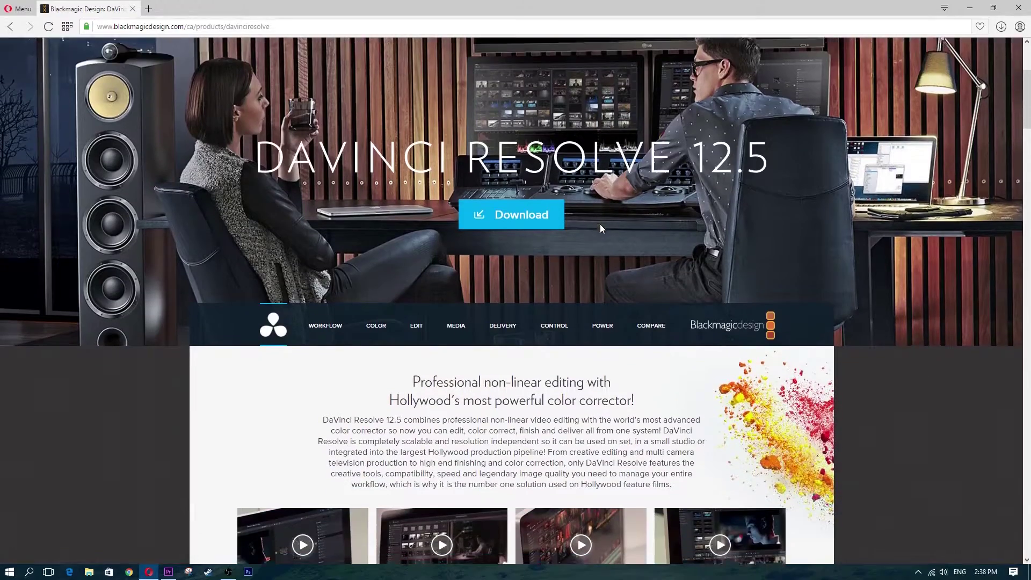
scroll(600, 224, "down", 5)
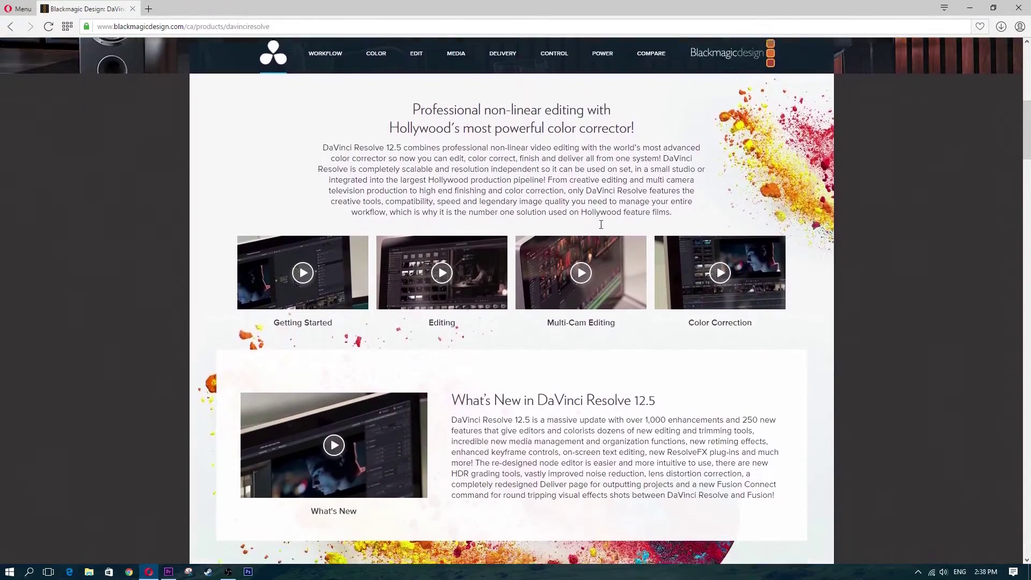
scroll(601, 224, "down", 3)
scroll(600, 230, "up", 1)
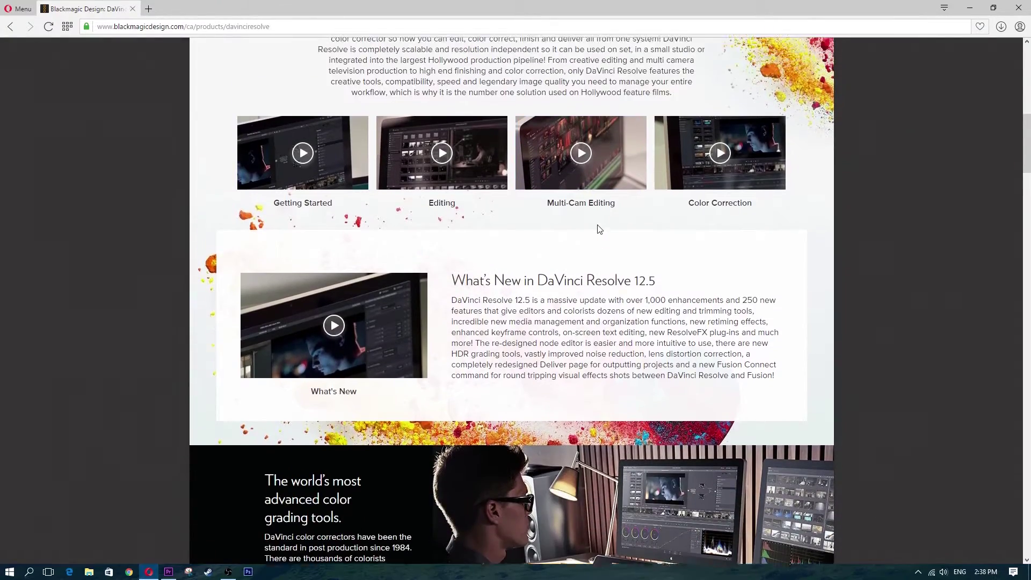
scroll(600, 229, "up", 10)
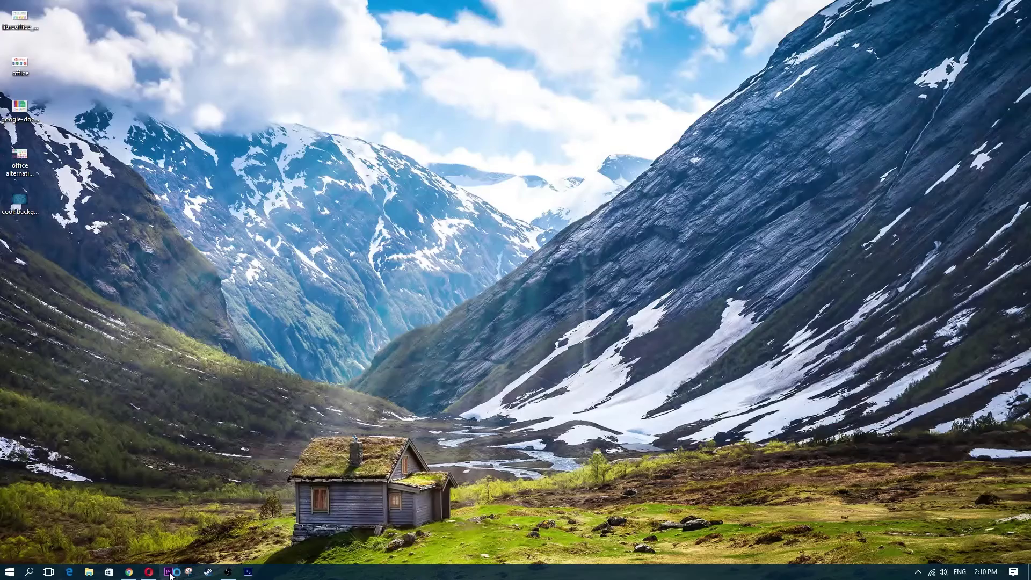
left_click(168, 572)
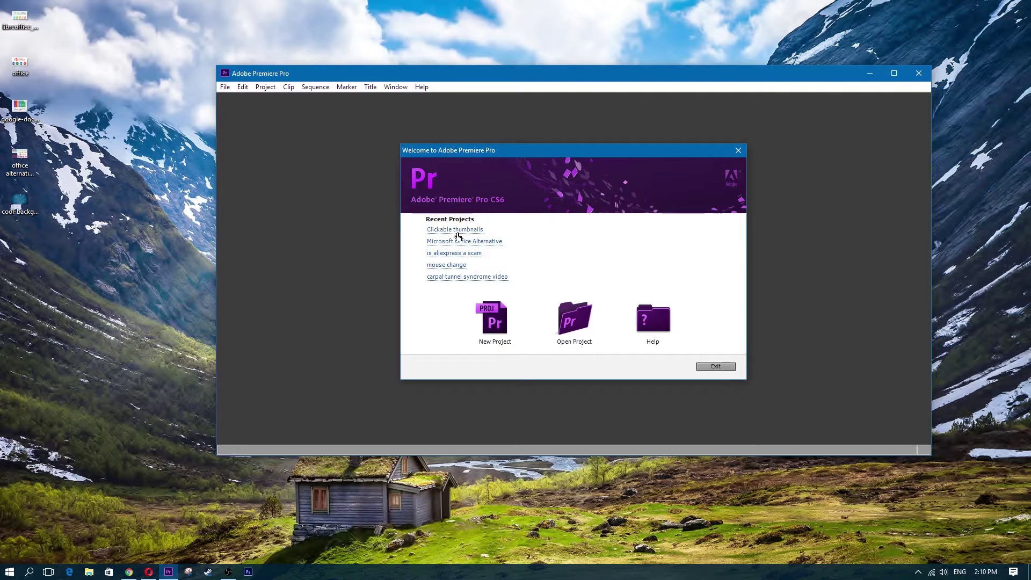
Create project 'clickable' with a DVCPROHD 1080p24 sequence named clickable, maximized.
left_click(490, 314)
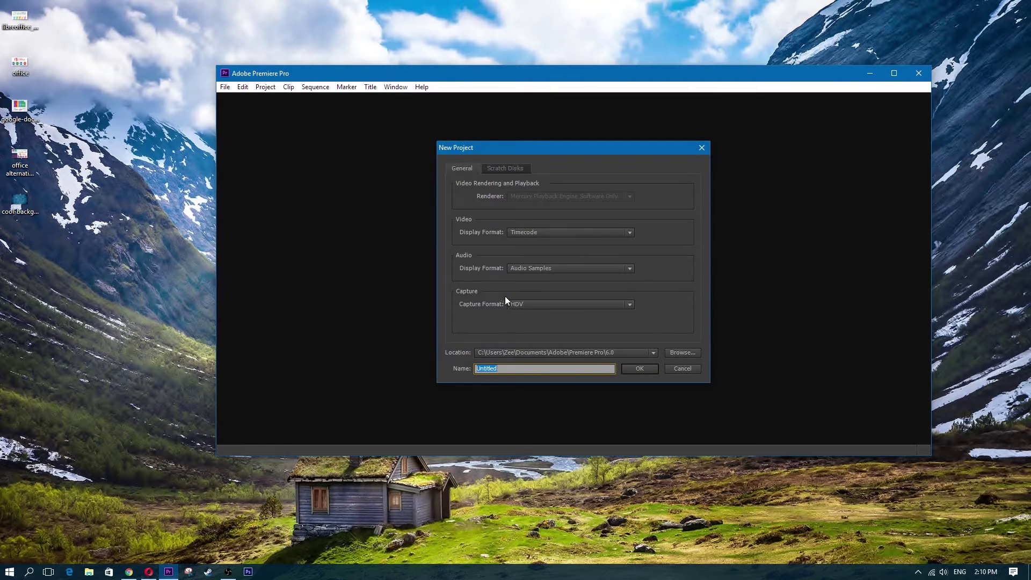
type("clickable")
key("Return")
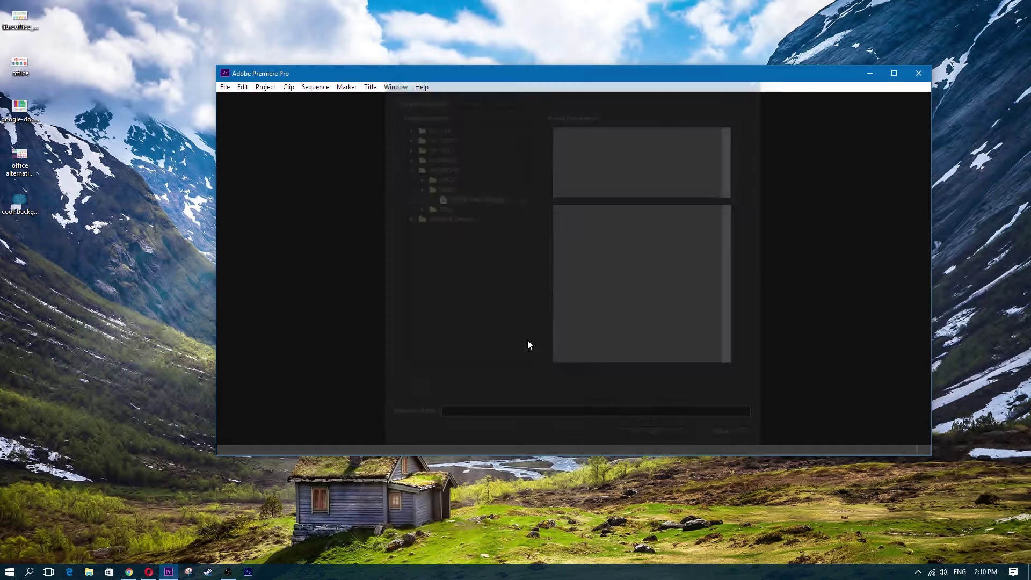
type("clickable")
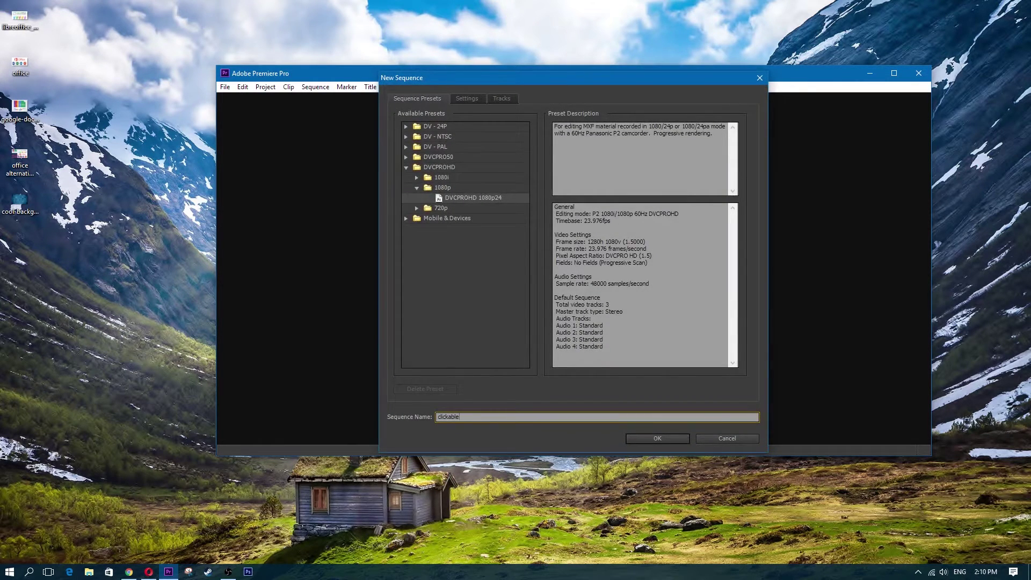
key("Return")
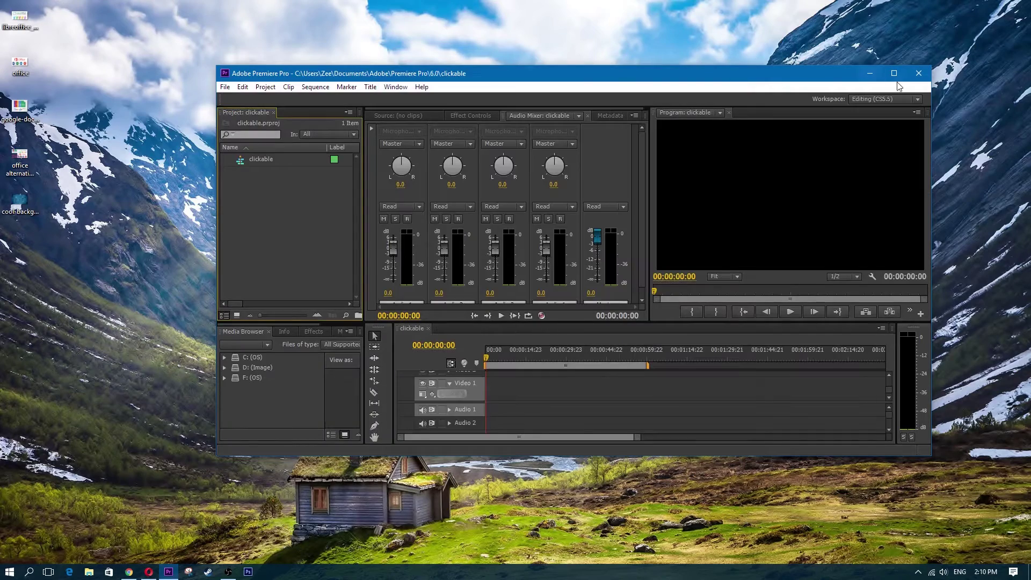
left_click(894, 73)
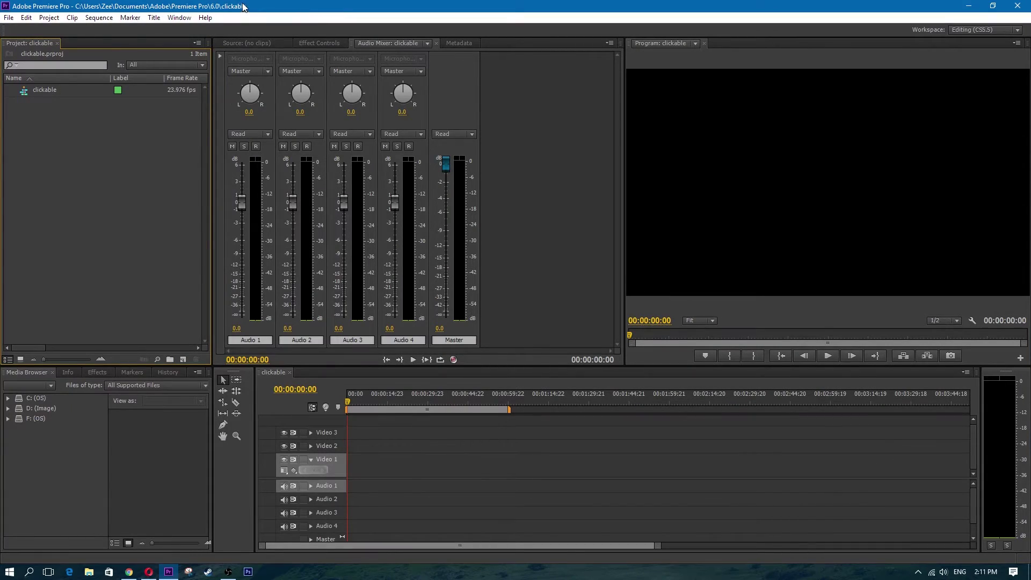
Import cool-background.jpg from the desktop and place it on Video 1.
left_click_drag(250, 5, 428, 47)
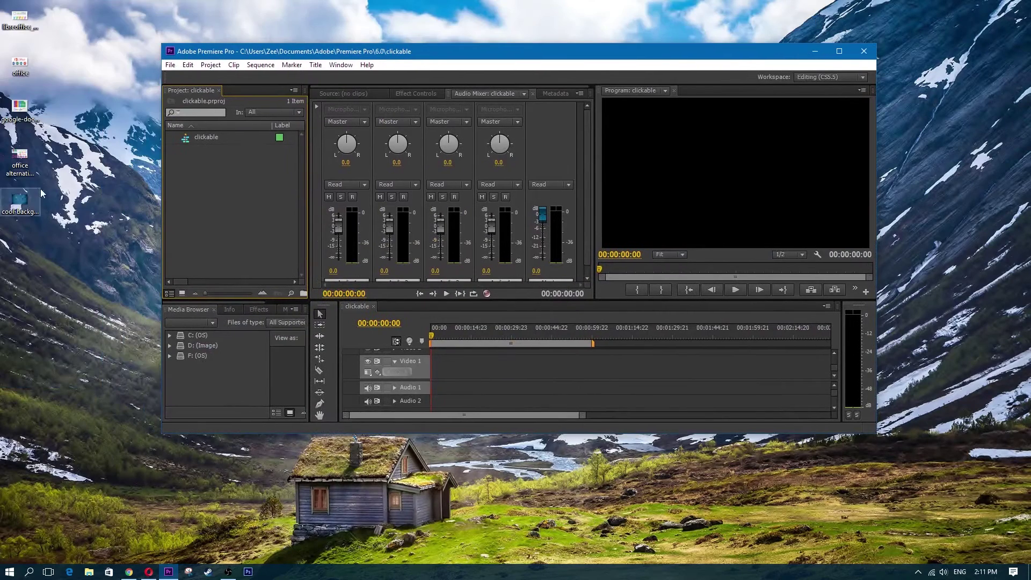
left_click(20, 208)
left_click_drag(22, 209, 258, 185)
left_click_drag(34, 204, 219, 172)
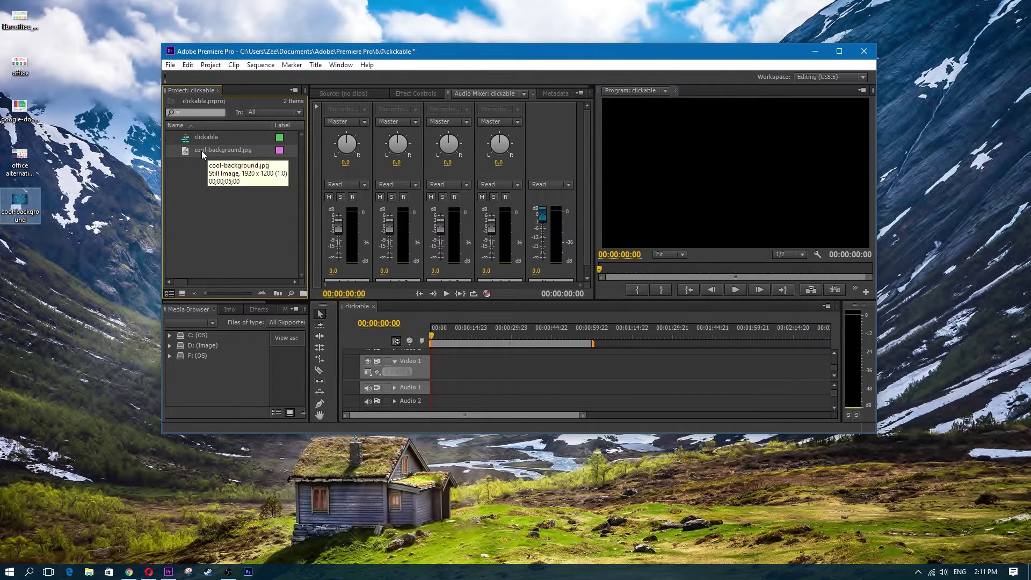
left_click_drag(199, 149, 559, 370)
mouse_move(435, 343)
left_mouse_down()
mouse_move(531, 340)
mouse_move(432, 341)
left_mouse_up()
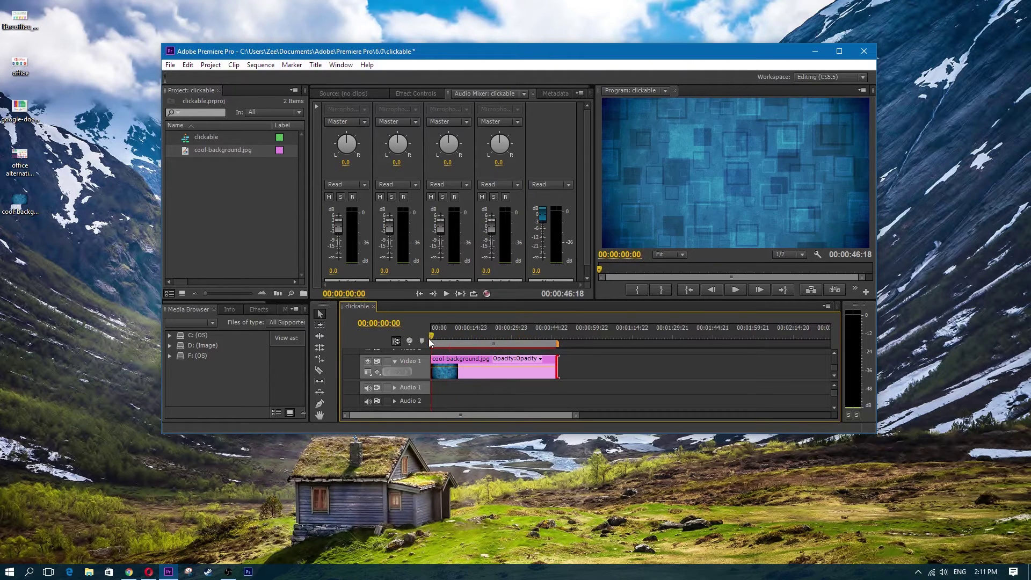
left_click_drag(299, 56, 322, 61)
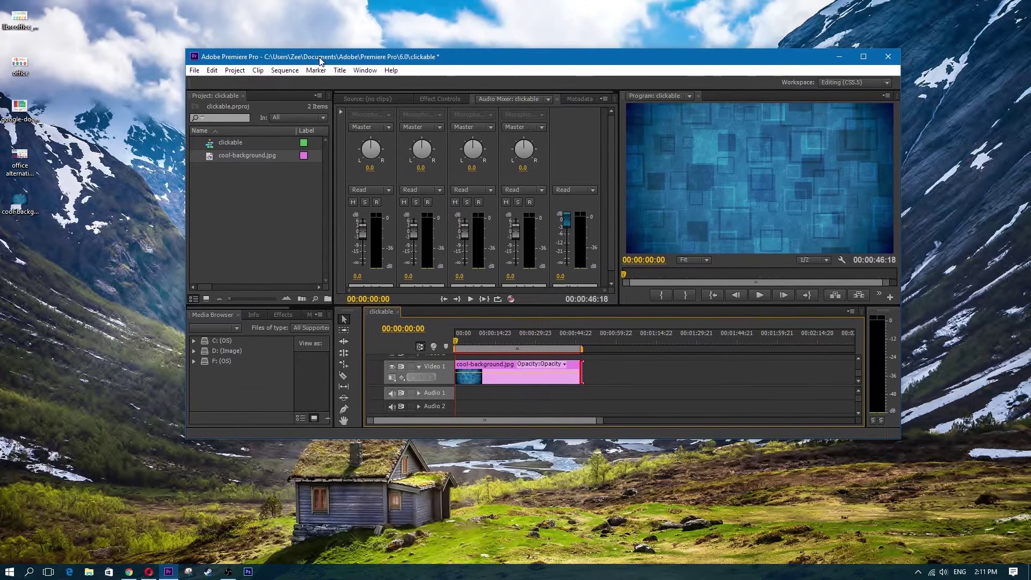
Open Documents\Adobe\Premiere Pro\6.0 in File Explorer and drag the first video into the project.
left_click(90, 571)
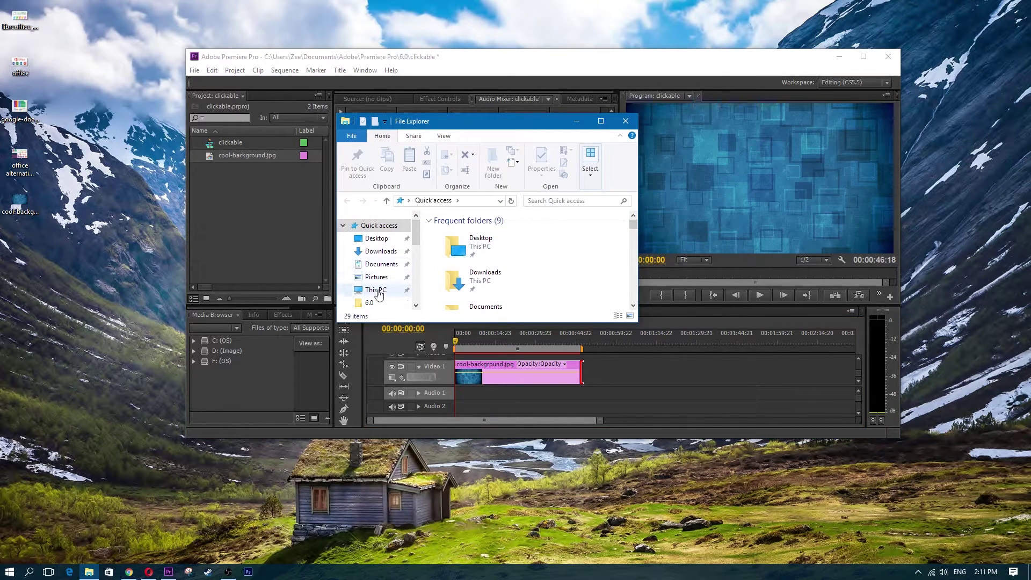
left_click(381, 264)
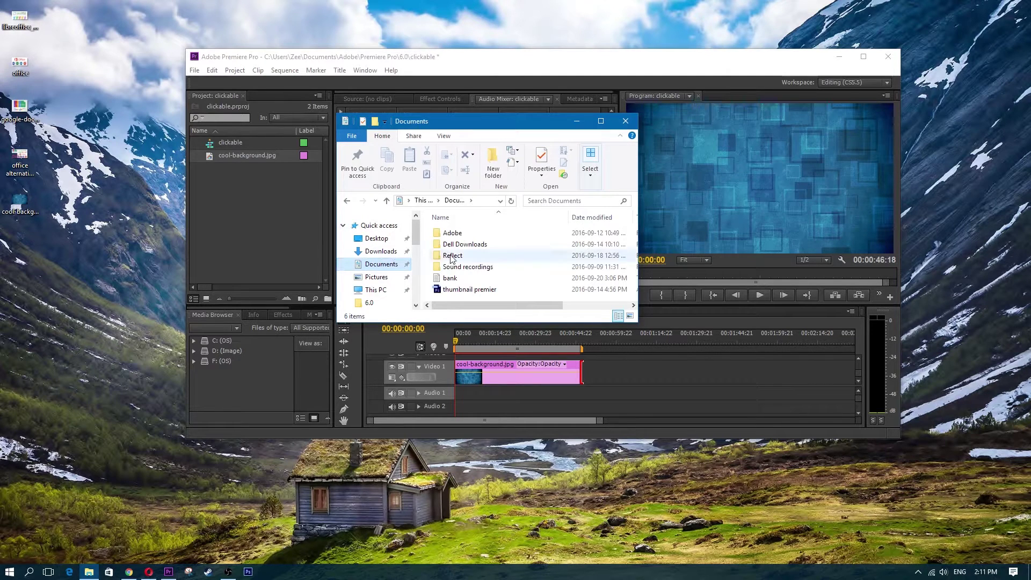
double_click(451, 235)
double_click(460, 235)
double_click(463, 236)
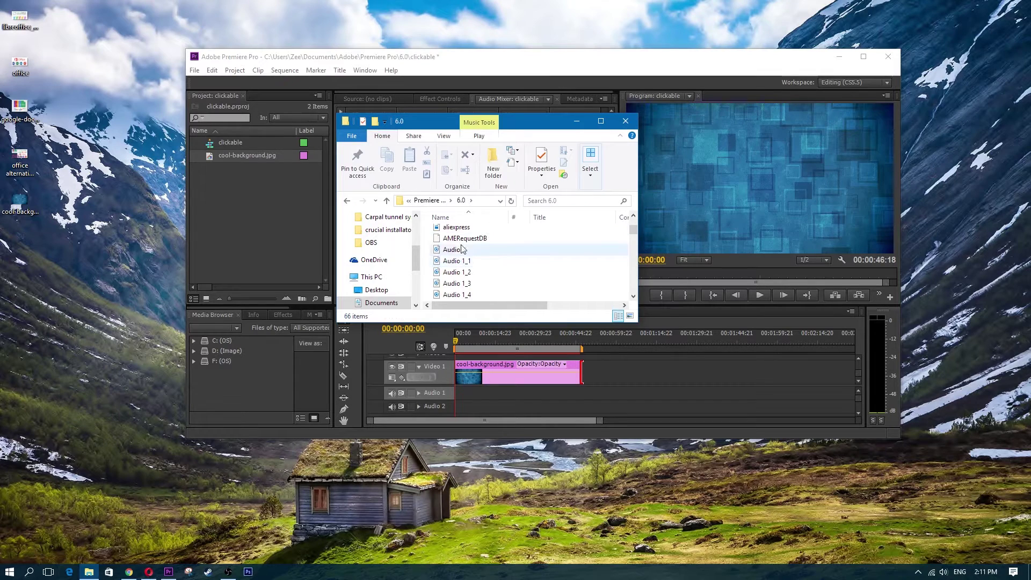
scroll(487, 249, "down", 8)
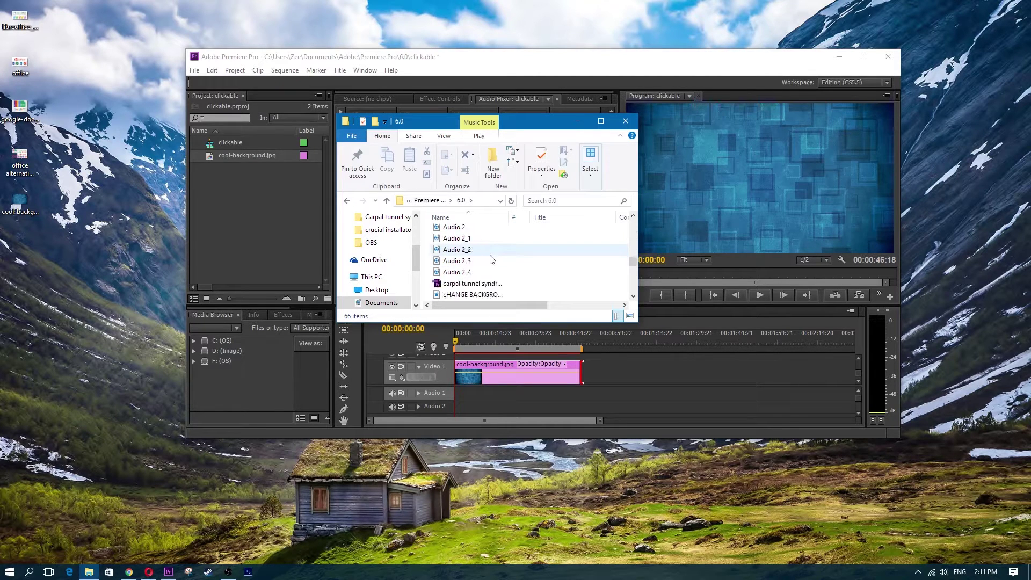
left_click_drag(480, 234, 264, 230)
Import mouse change.mp4 and SSD VS CRUCIAL.mp4, then close File Explorer.
scroll(505, 257, "down", 2)
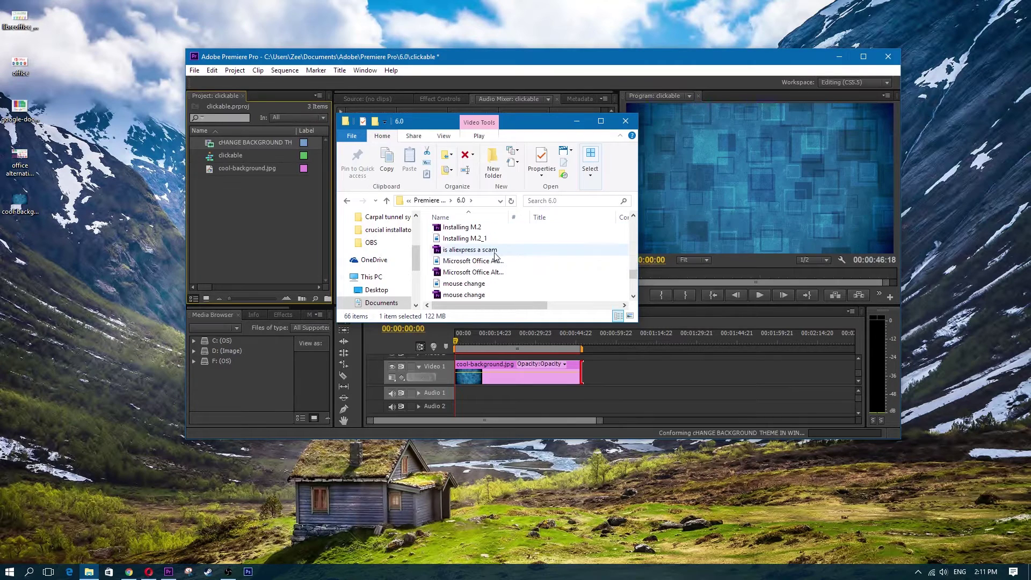
scroll(471, 269, "down", 1)
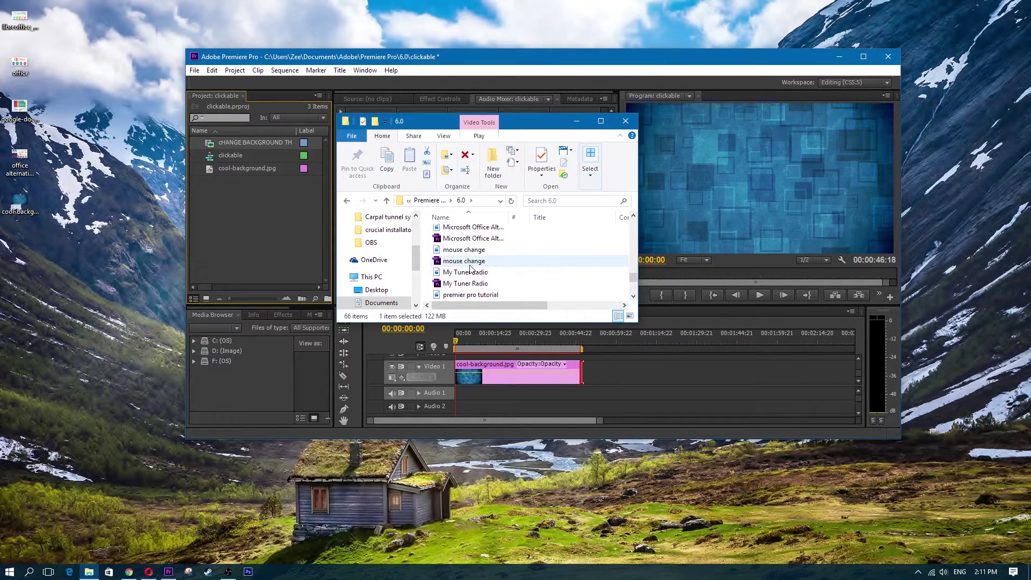
left_click_drag(468, 250, 246, 240)
scroll(492, 266, "down", 2)
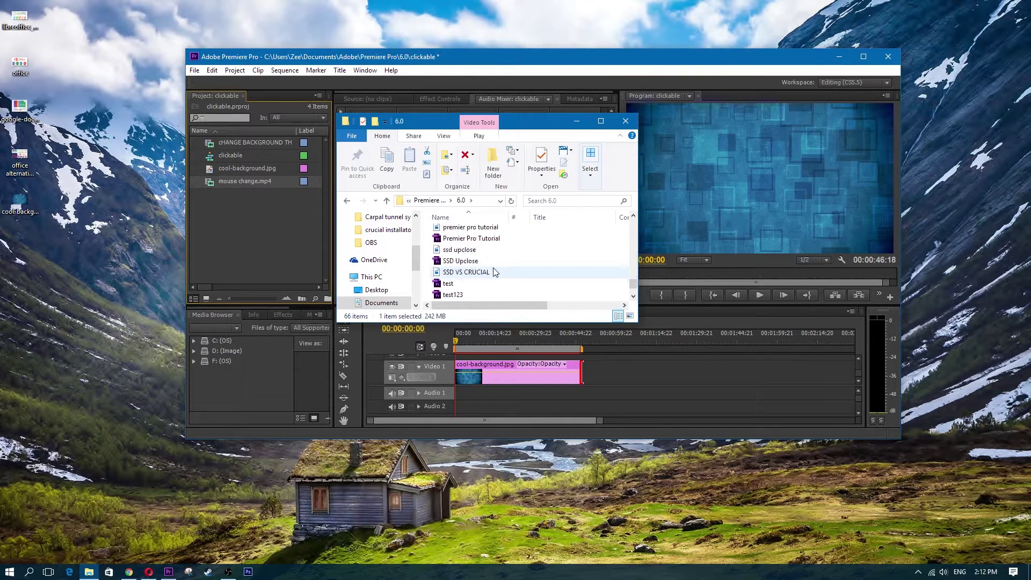
left_click_drag(494, 273, 252, 250)
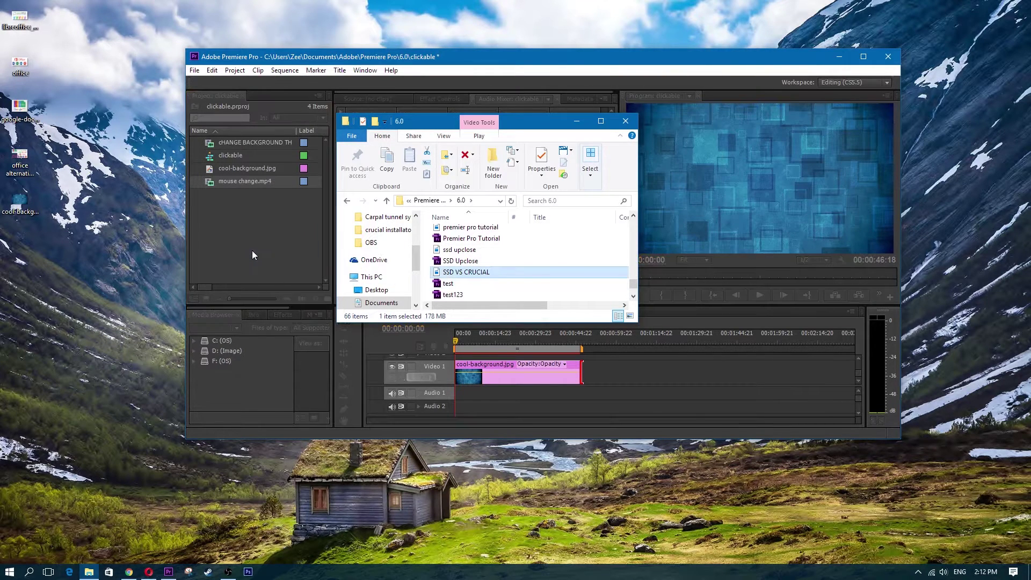
left_click(627, 121)
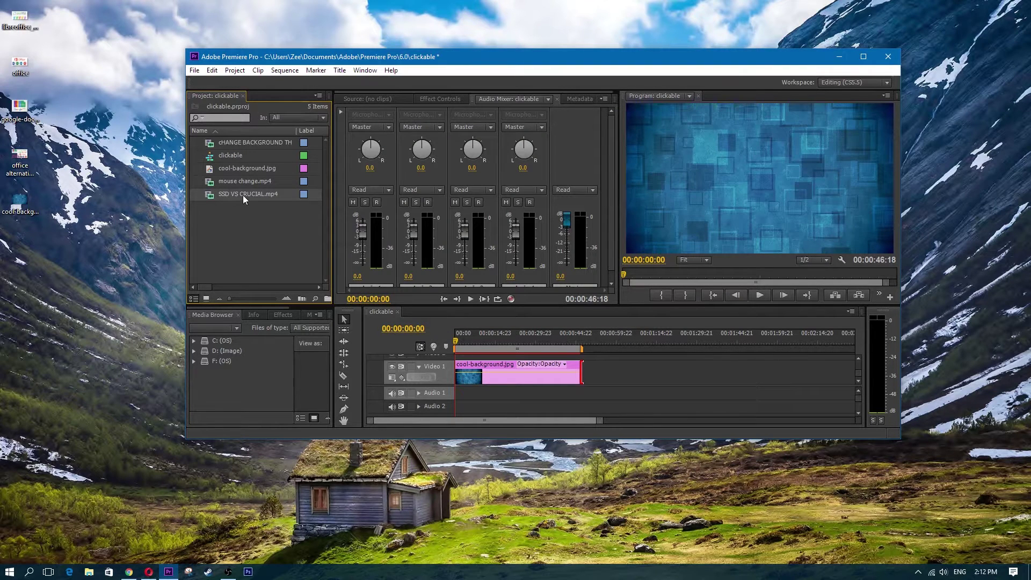
Trim SSD VS CRUCIAL.mp4 in the Source monitor to the webpage footage ending at 00:01:09:58.
double_click(224, 193)
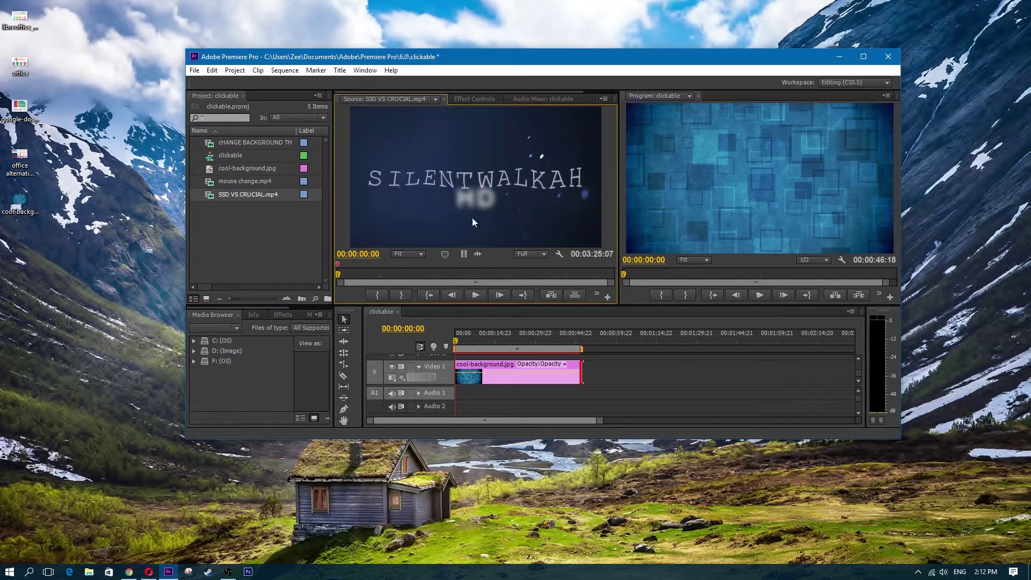
left_click_drag(339, 276, 401, 275)
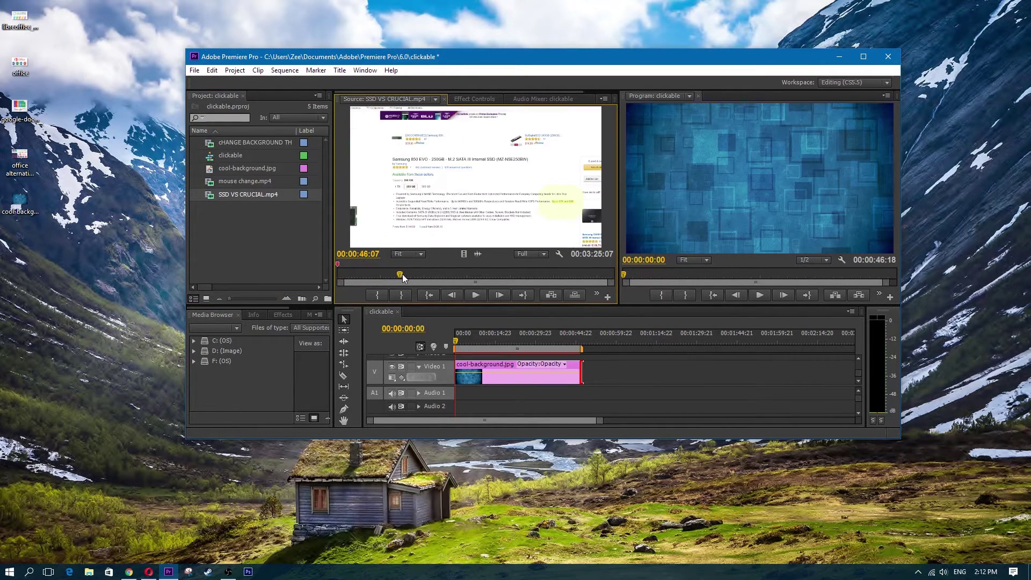
left_click(378, 294)
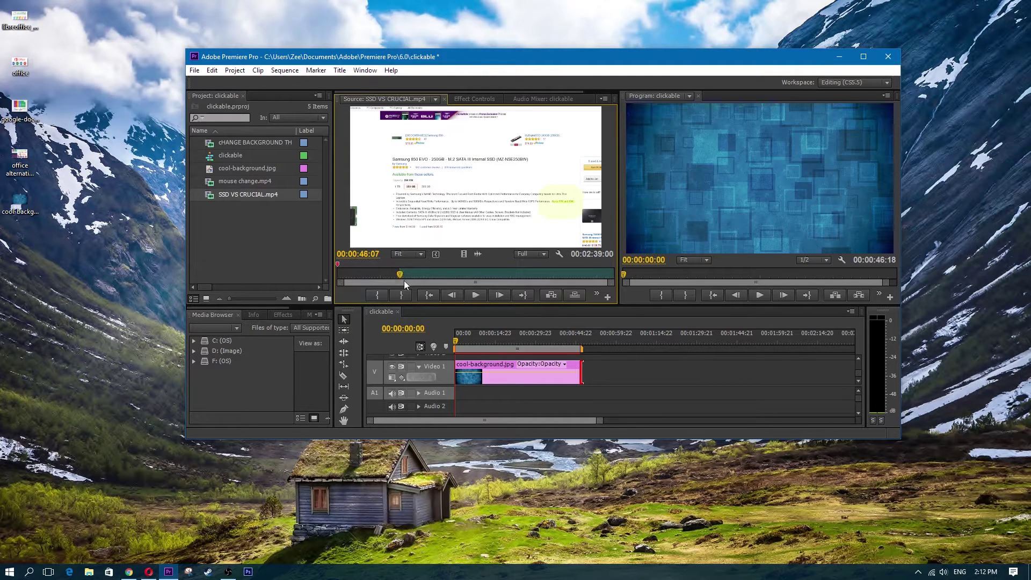
left_click_drag(404, 273, 433, 275)
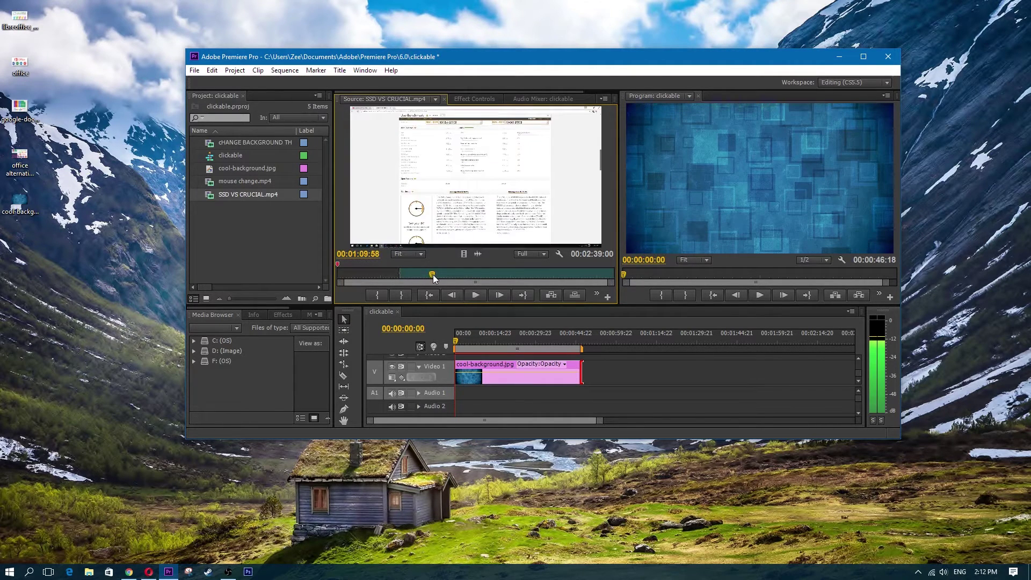
left_click(402, 295)
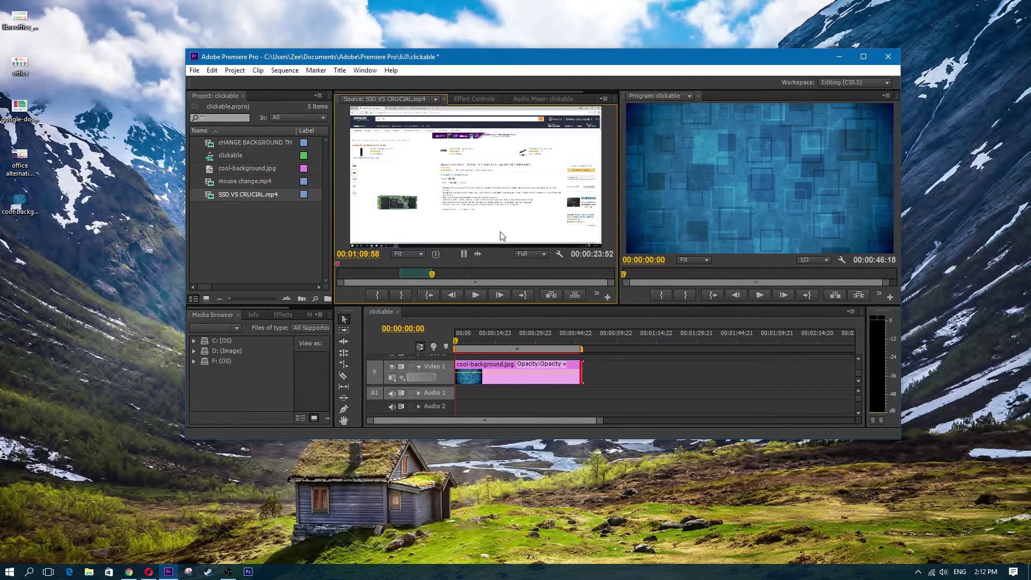
left_click(863, 57)
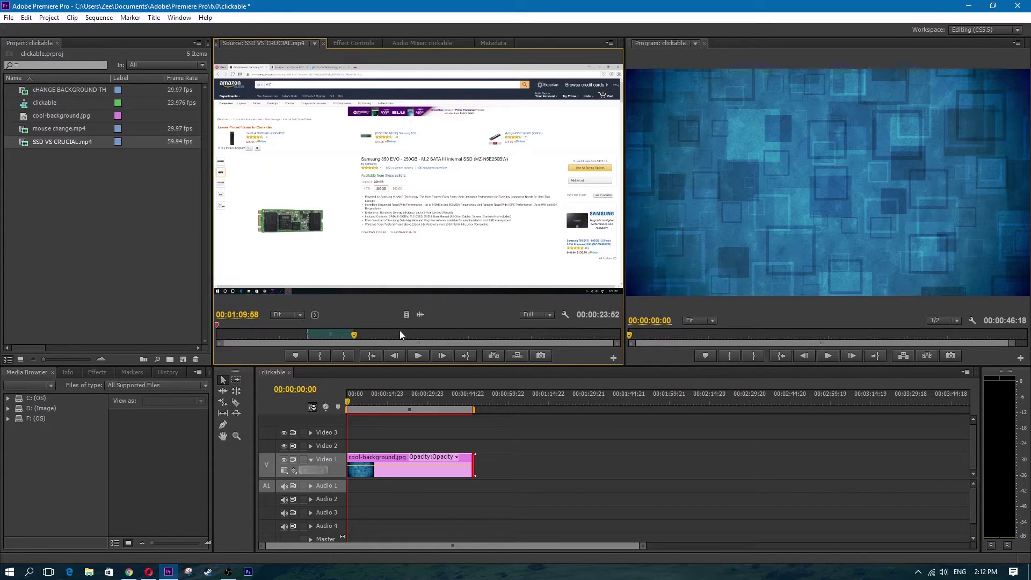
Place the trimmed SSD clip on Video 2 and scale it to a small top-left inset.
left_click_drag(407, 313, 354, 458)
left_click_drag(421, 315, 348, 454)
left_click(767, 186)
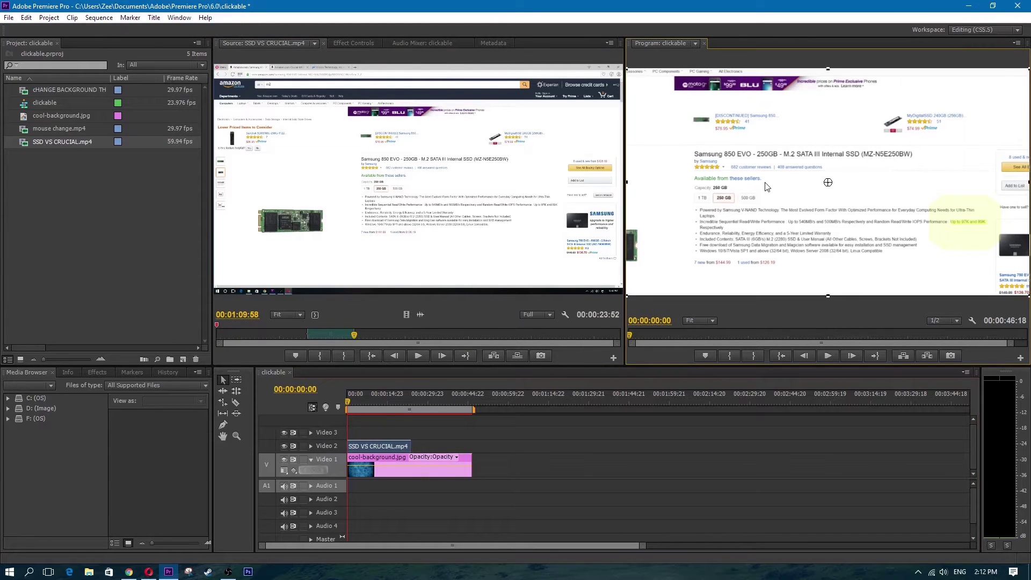
left_click_drag(629, 294, 739, 217)
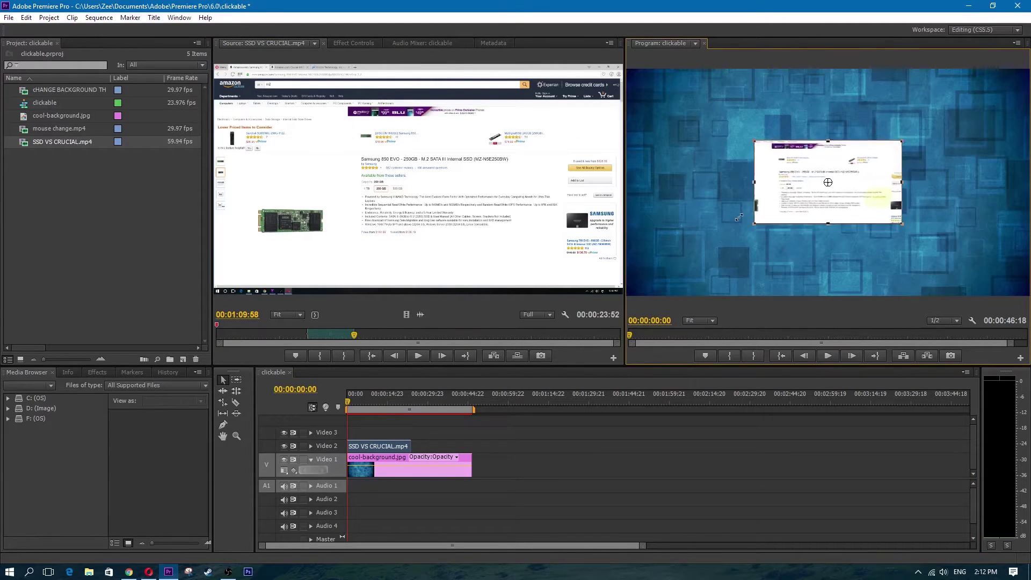
left_click_drag(863, 179, 774, 176)
left_click_drag(754, 128, 734, 97)
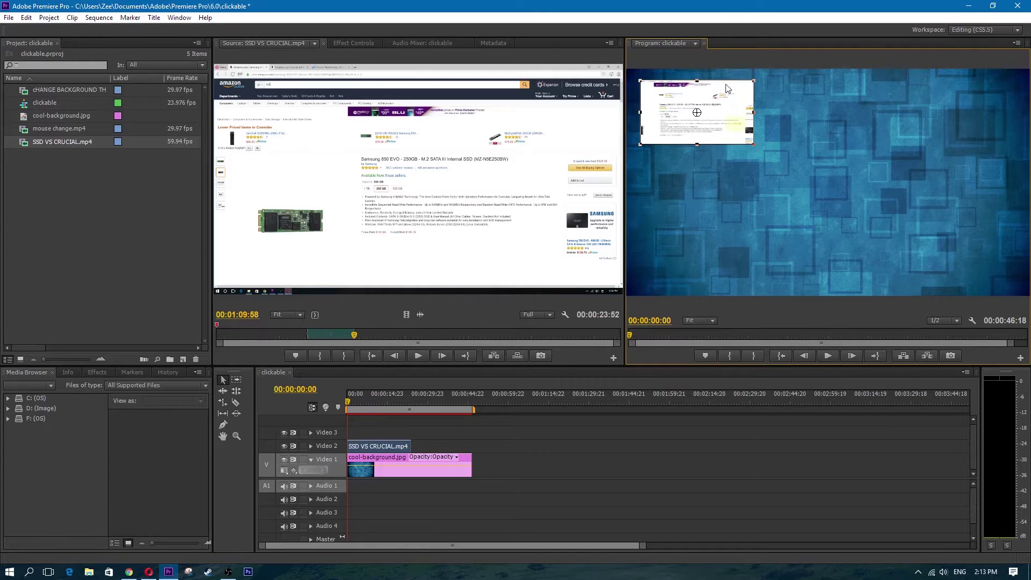
left_click_drag(662, 108, 686, 125)
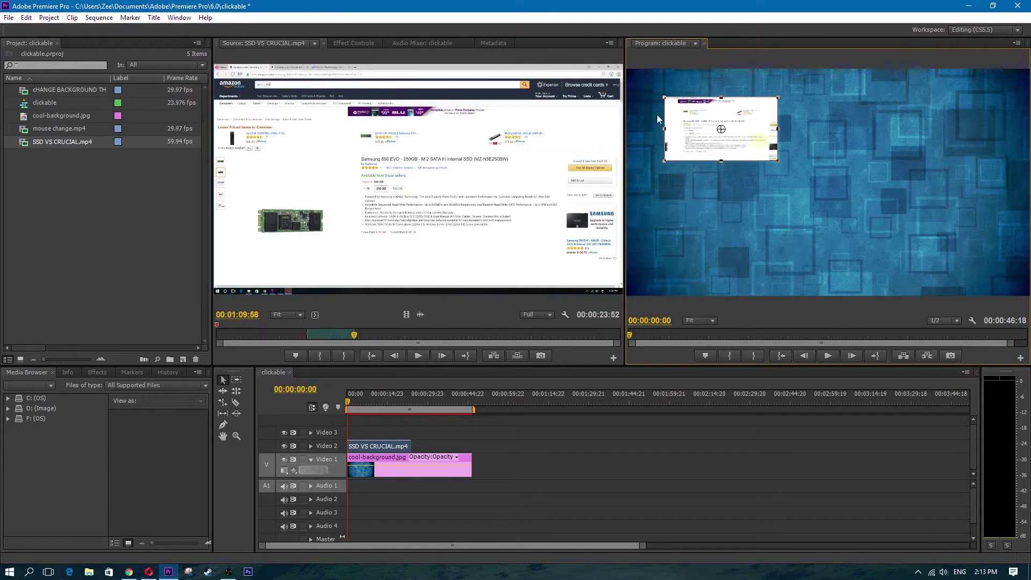
left_click_drag(726, 117, 713, 102)
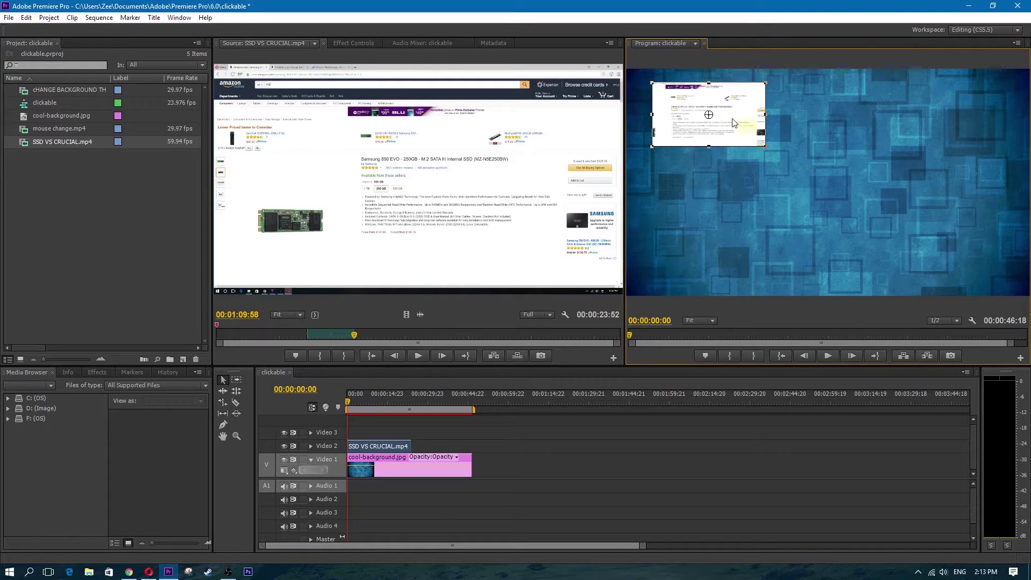
left_click_drag(668, 129, 671, 133)
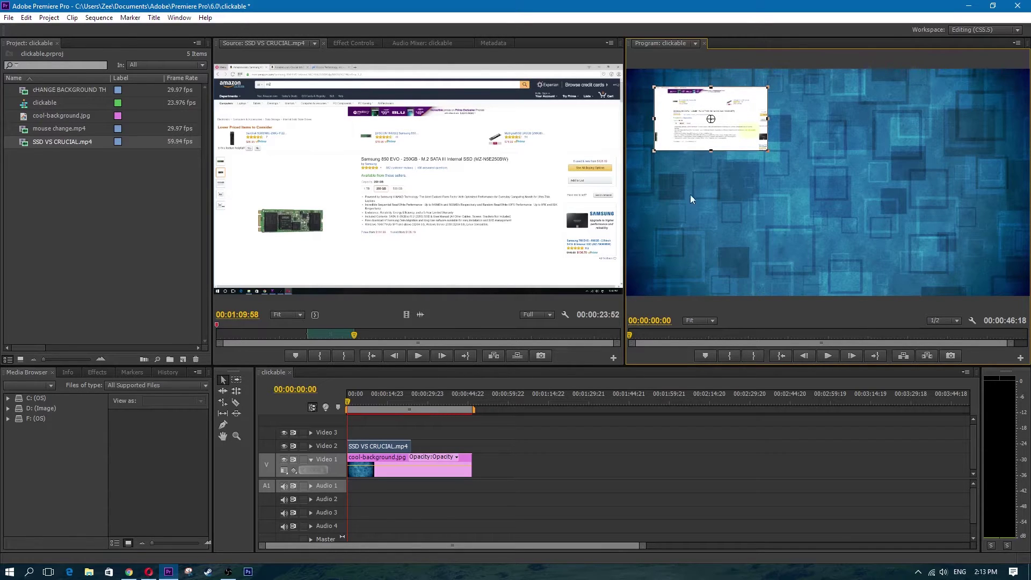
Trim mouse change.mp4 in the Source monitor to the hand footage ending at 00:01:19:14.
left_click(98, 224)
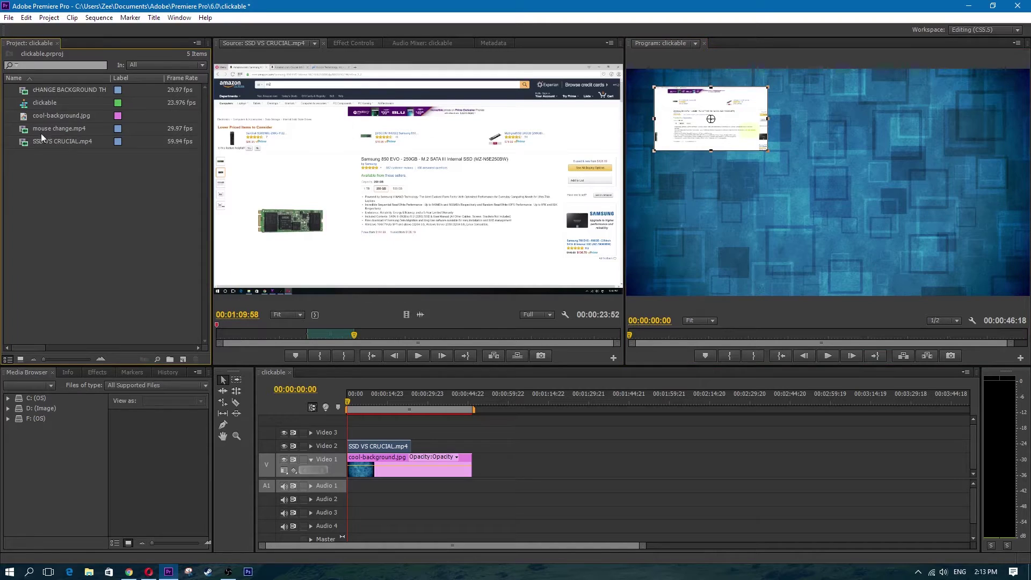
left_click(43, 132)
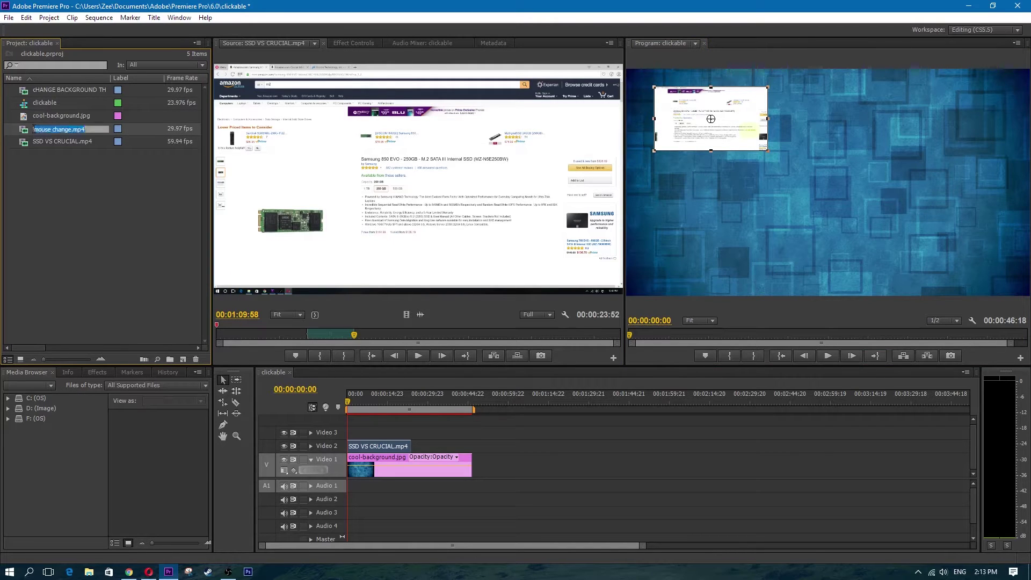
double_click(35, 133)
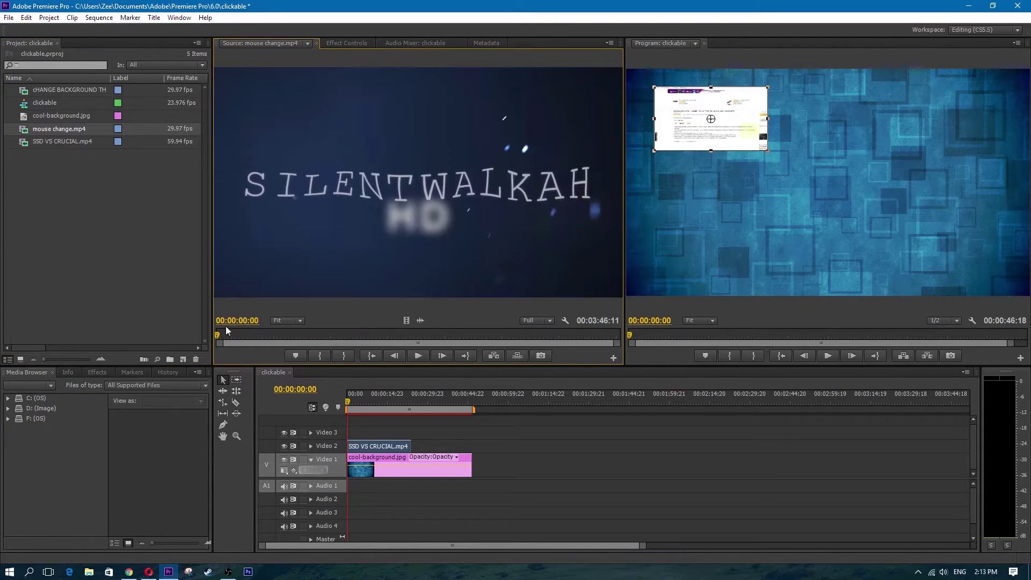
left_click_drag(216, 334, 355, 338)
left_click(324, 356)
left_click(344, 356)
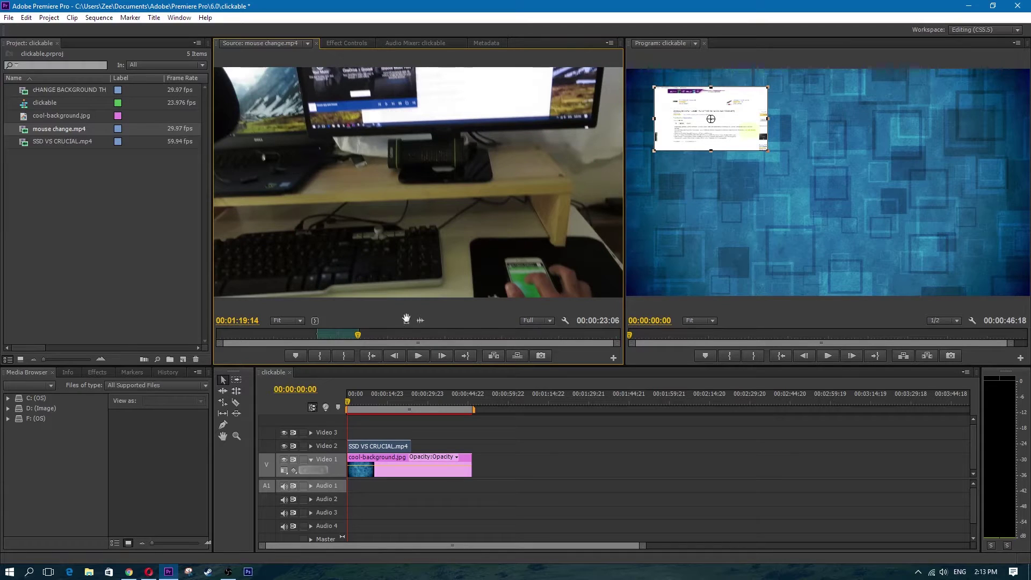
Place the mouse change clip on Video 3 as a small upper-right inset.
left_click_drag(407, 319, 350, 437)
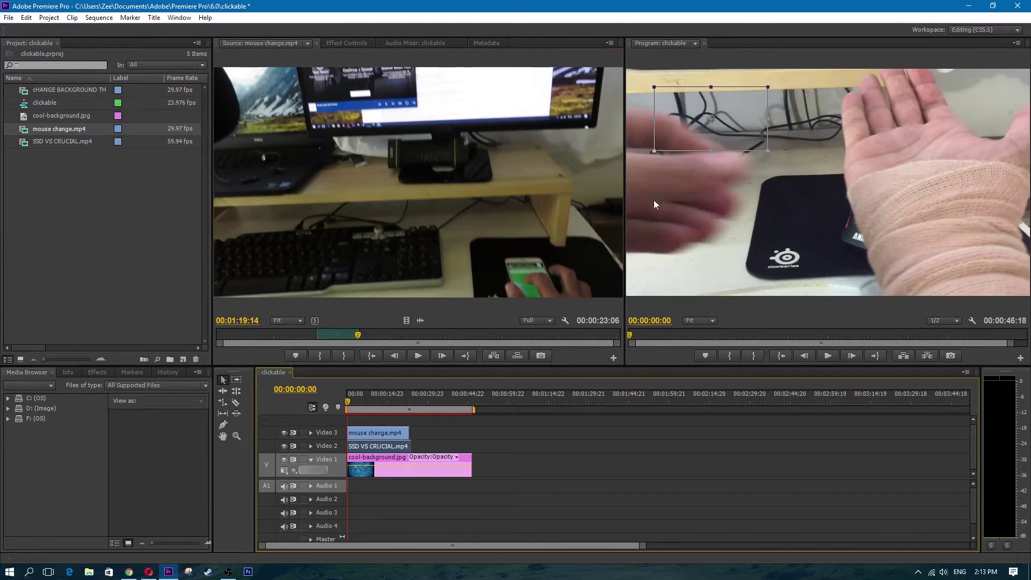
left_click(766, 192)
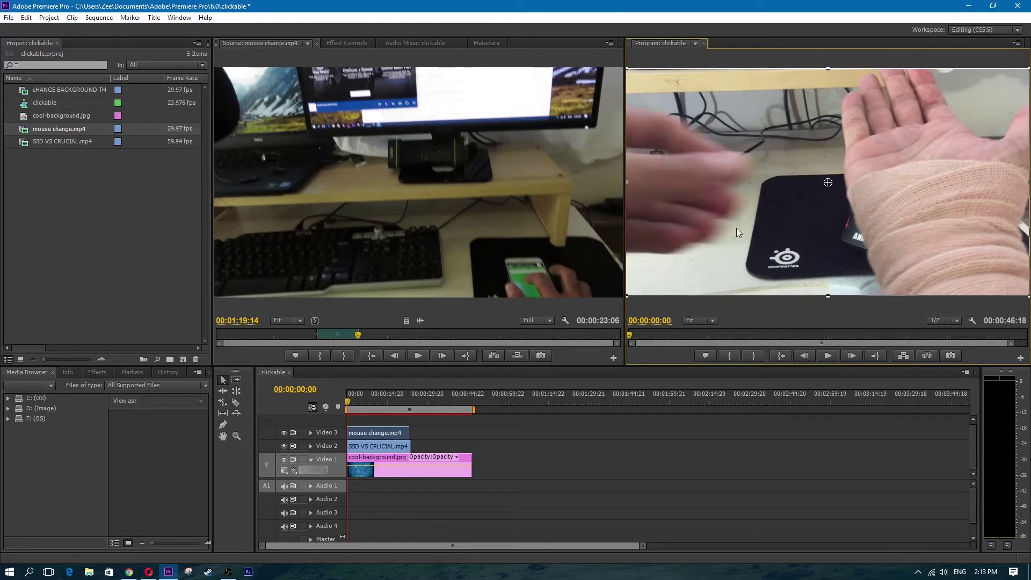
left_click_drag(627, 296, 760, 203)
left_click_drag(830, 148, 901, 117)
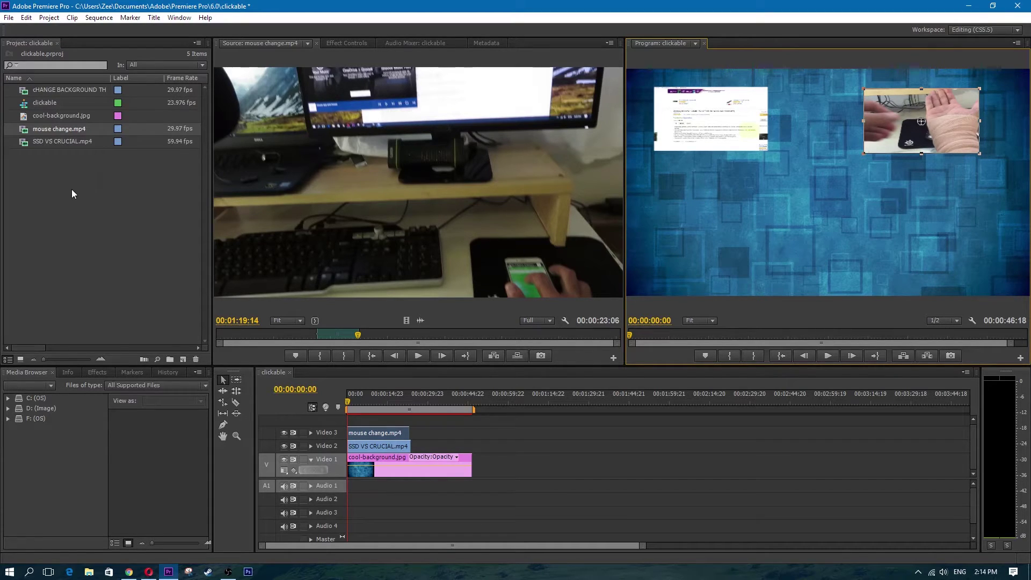
Trim cHANGE BACKGROUND THEME IN WINDOWS 10.mp4 from 00;00;42;23 to 00;00;57;05.
double_click(28, 89)
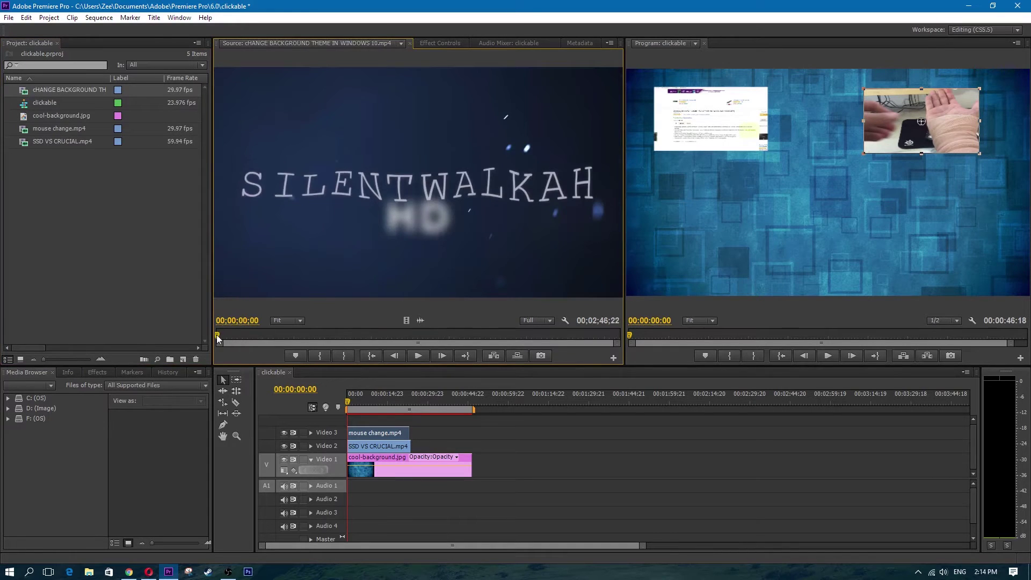
left_click_drag(219, 337, 322, 337)
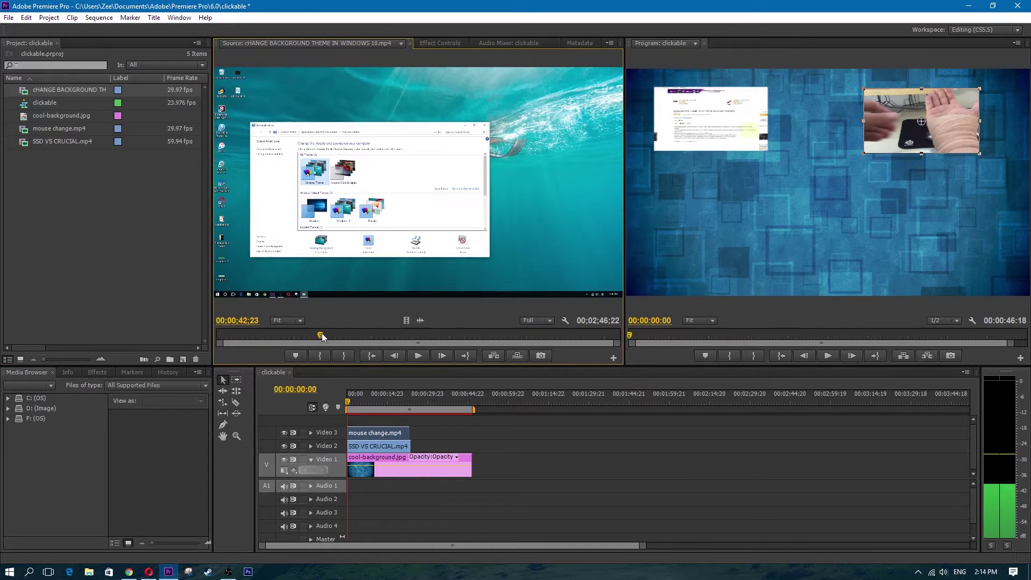
left_click(320, 355)
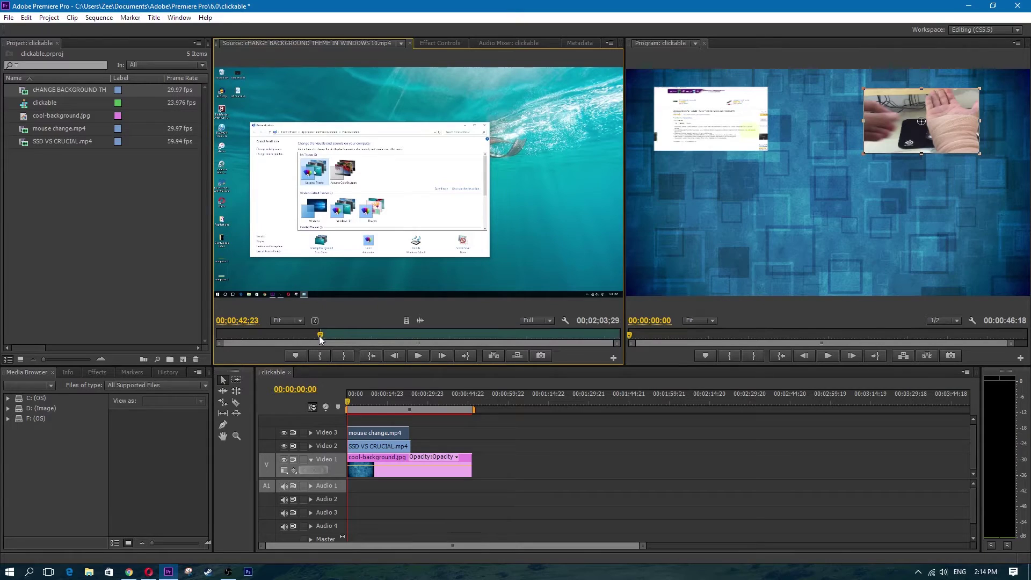
left_click_drag(321, 338, 356, 336)
left_click(344, 355)
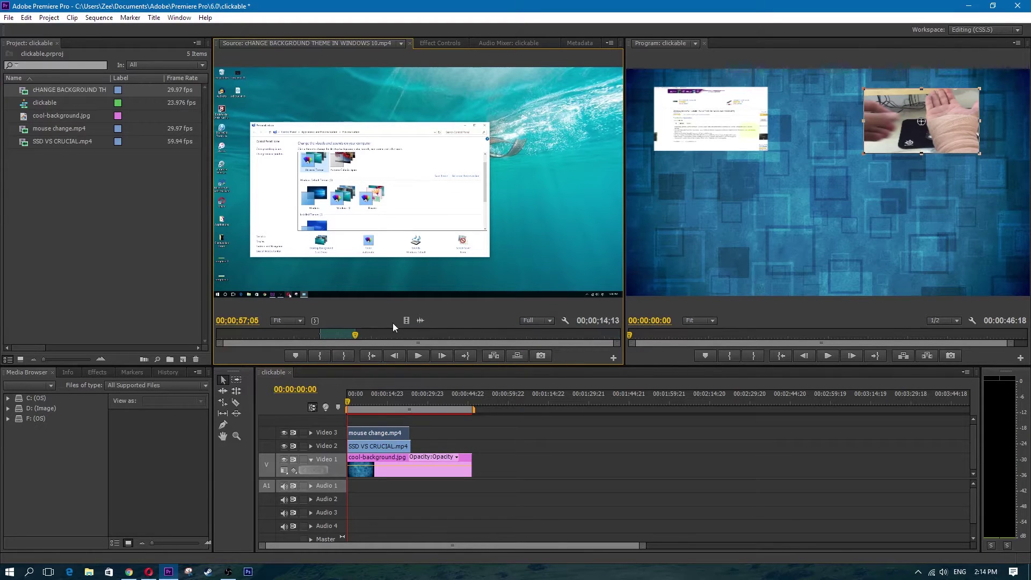
Place the theme clip on Video 4 and shrink it to a lower-centre inset.
left_click_drag(405, 320, 351, 420)
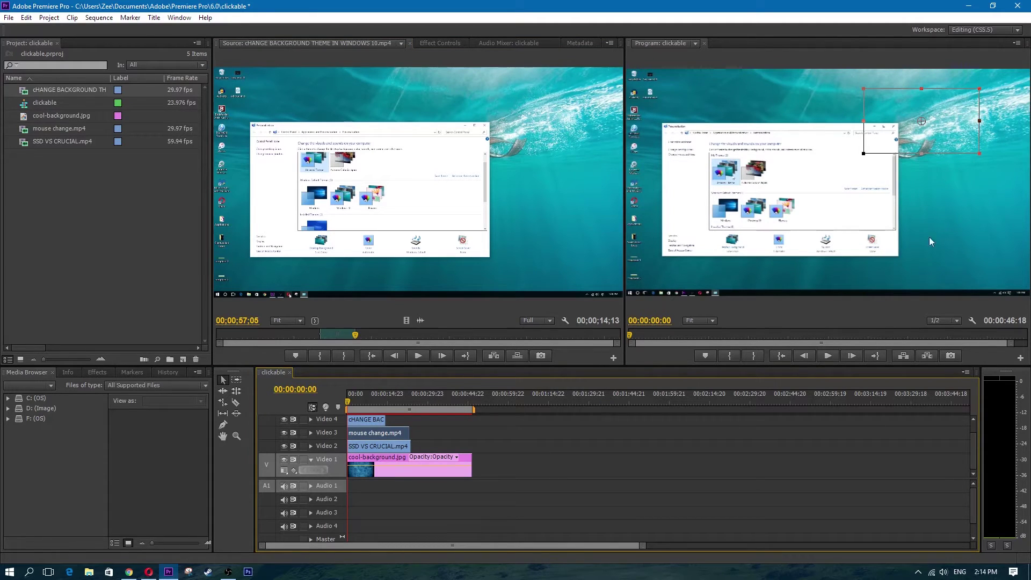
left_click(859, 196)
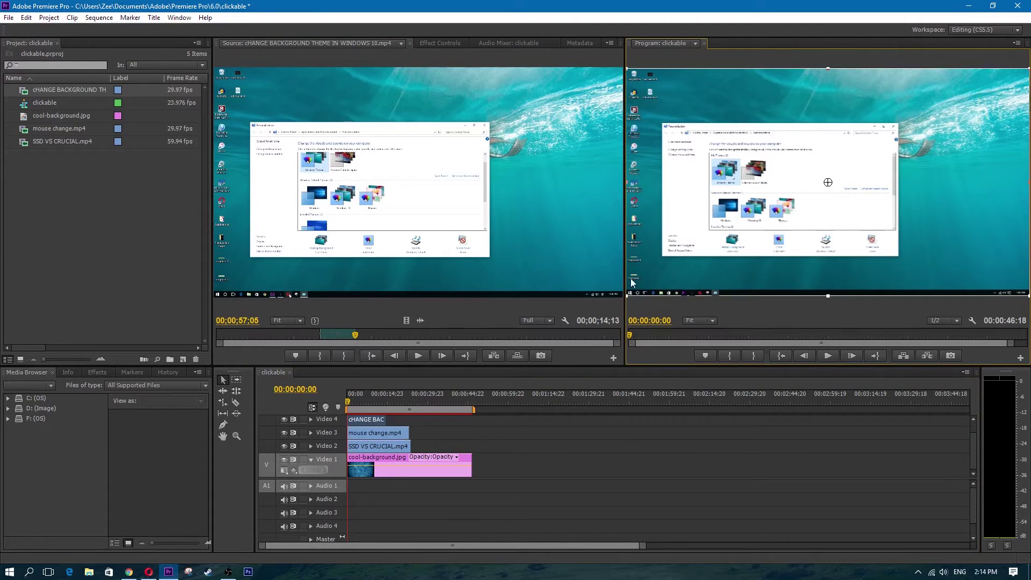
left_click_drag(1029, 296, 917, 233)
left_click_drag(828, 182, 827, 229)
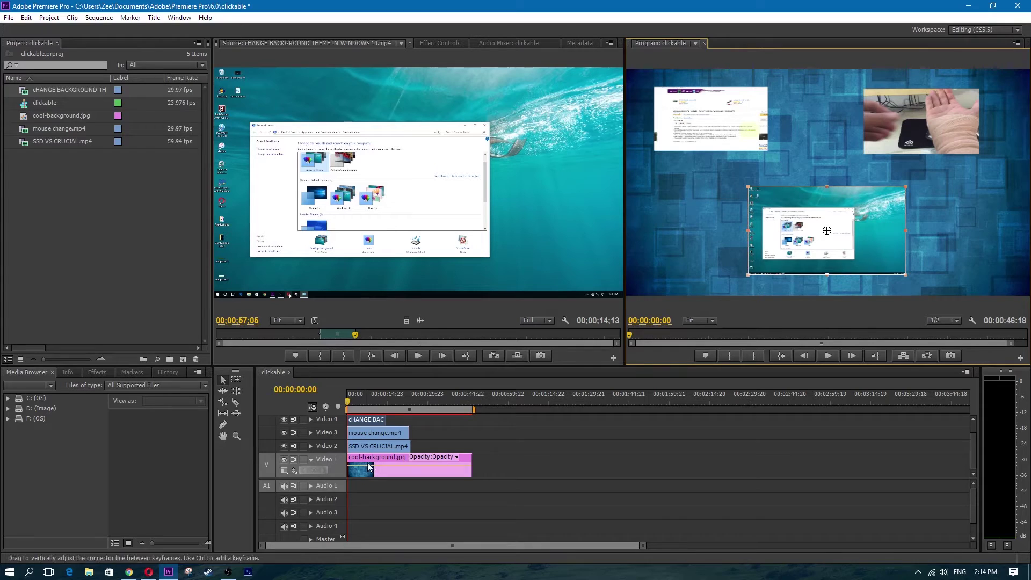
Enlarge the lower thumbnail slightly and nudge it right and down.
left_click(390, 459)
left_click(717, 238)
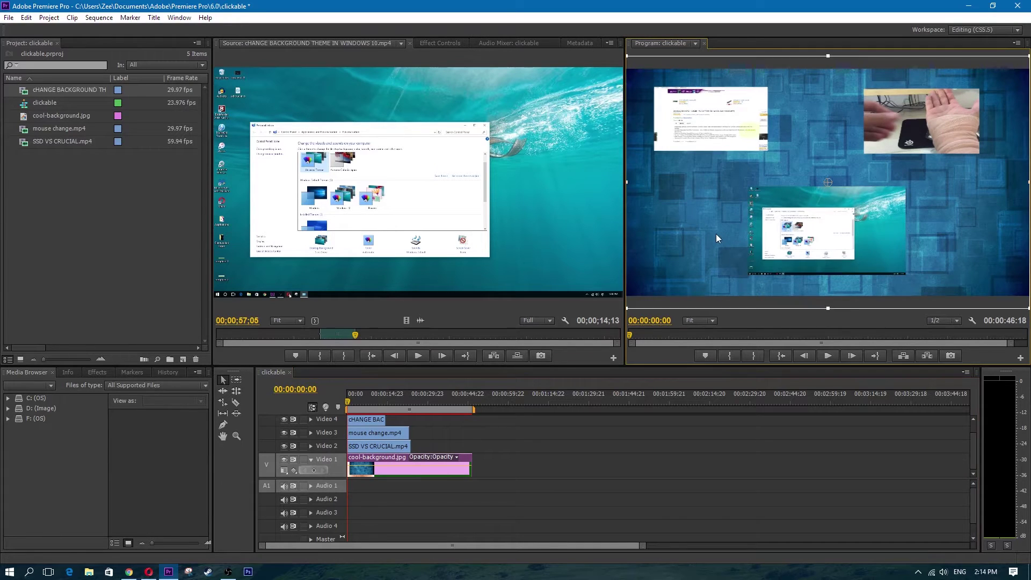
left_click(403, 461)
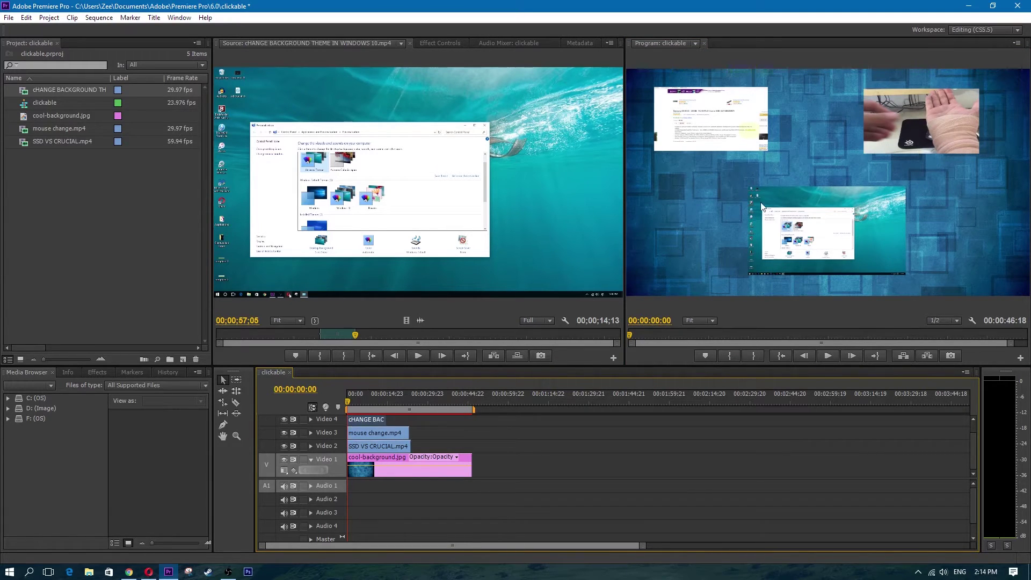
left_click(820, 216)
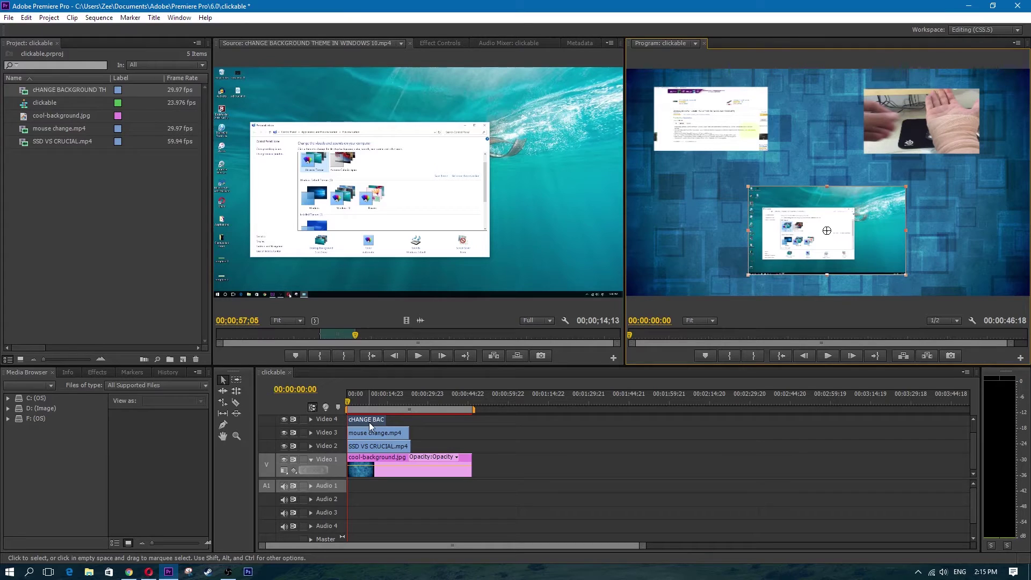
left_click_drag(749, 274, 729, 286)
left_click_drag(849, 244, 857, 248)
Start a new title from the Project panel's New Item menu, then cancel it.
right_click(108, 209)
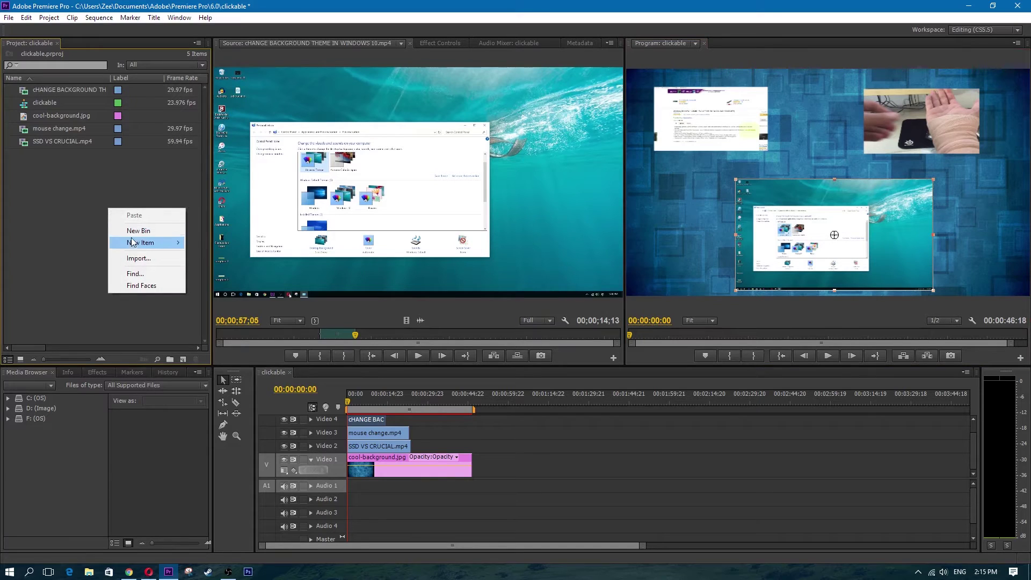
mouse_move(144, 243)
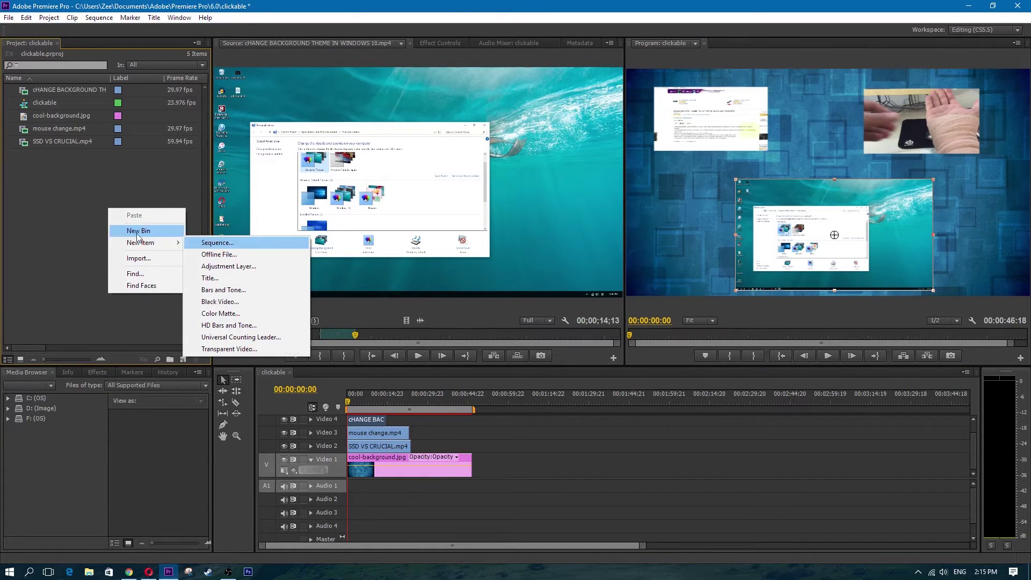
left_click(215, 277)
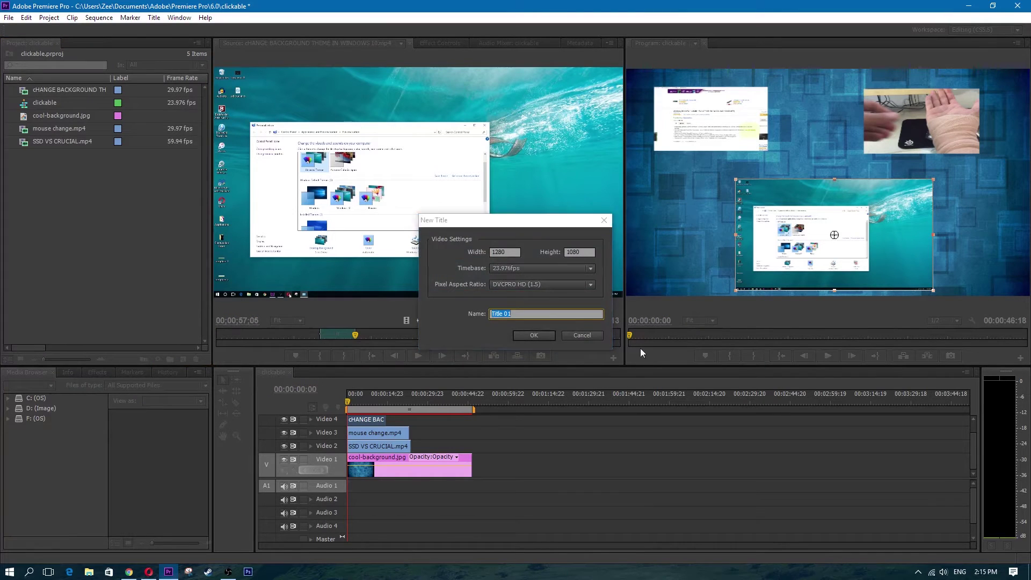
left_click(581, 335)
right_click(104, 223)
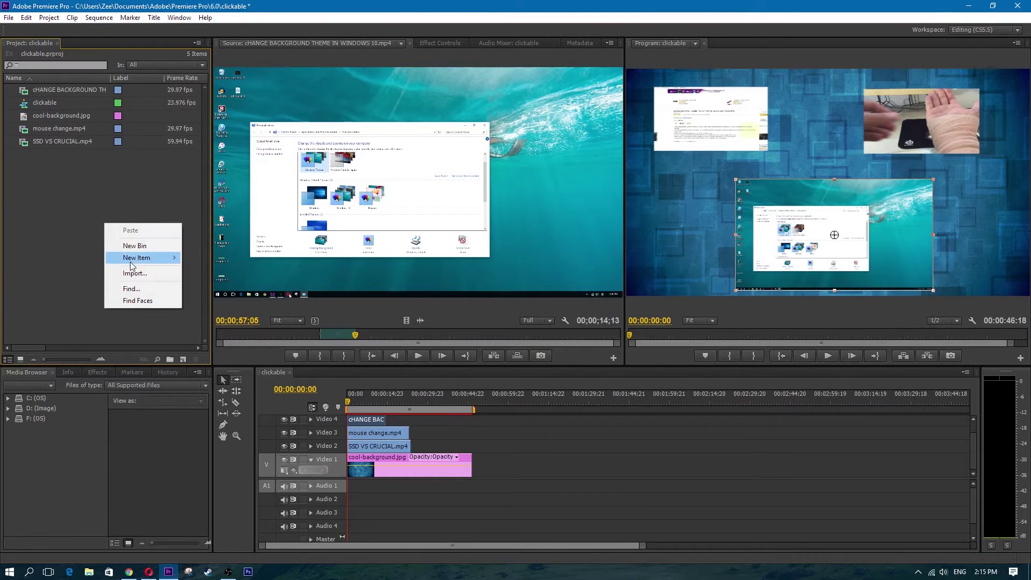
left_click(51, 207)
Create a new title named 'text' via New Item > Title.
right_click(52, 206)
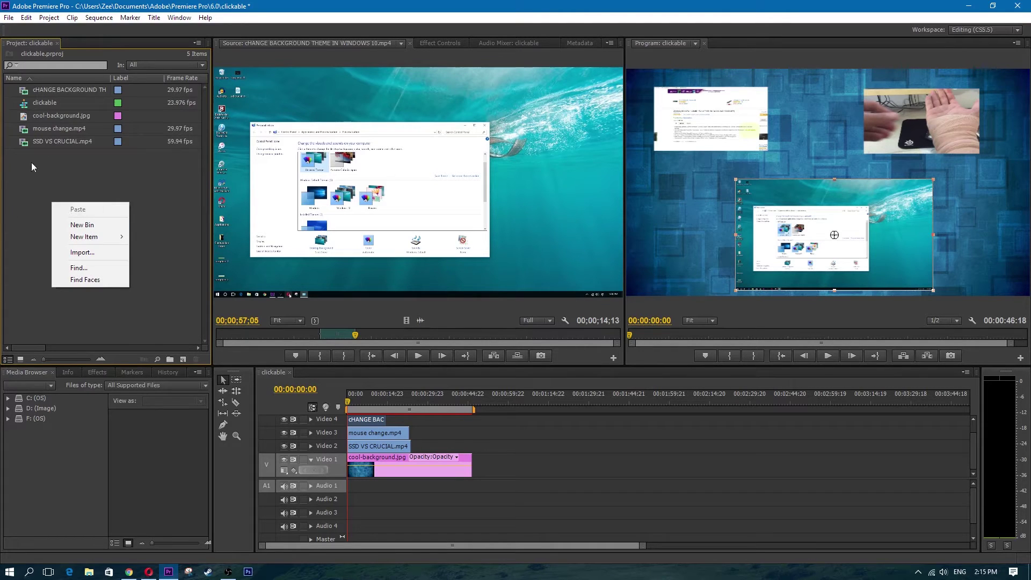
mouse_move(98, 240)
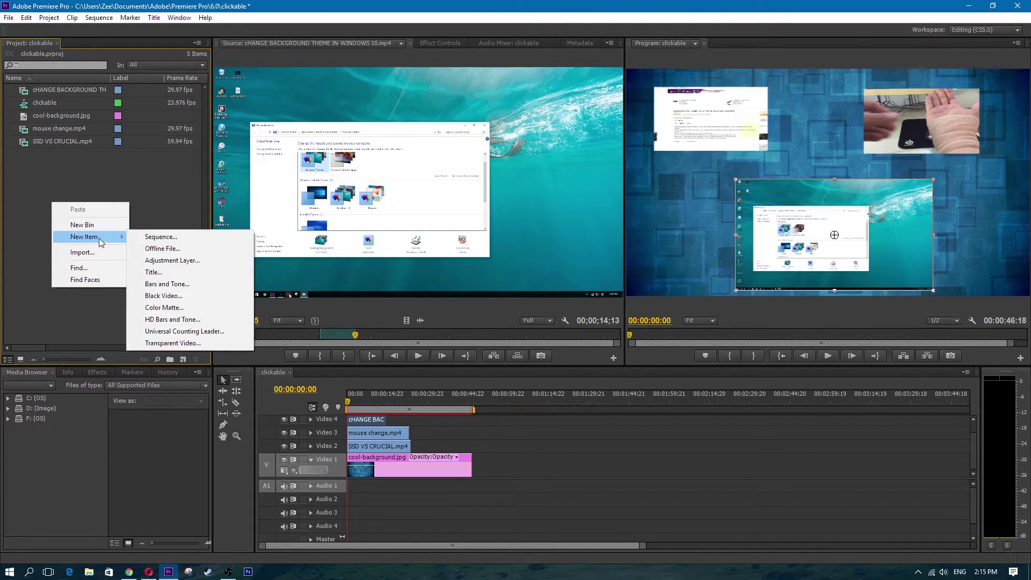
left_click(161, 272)
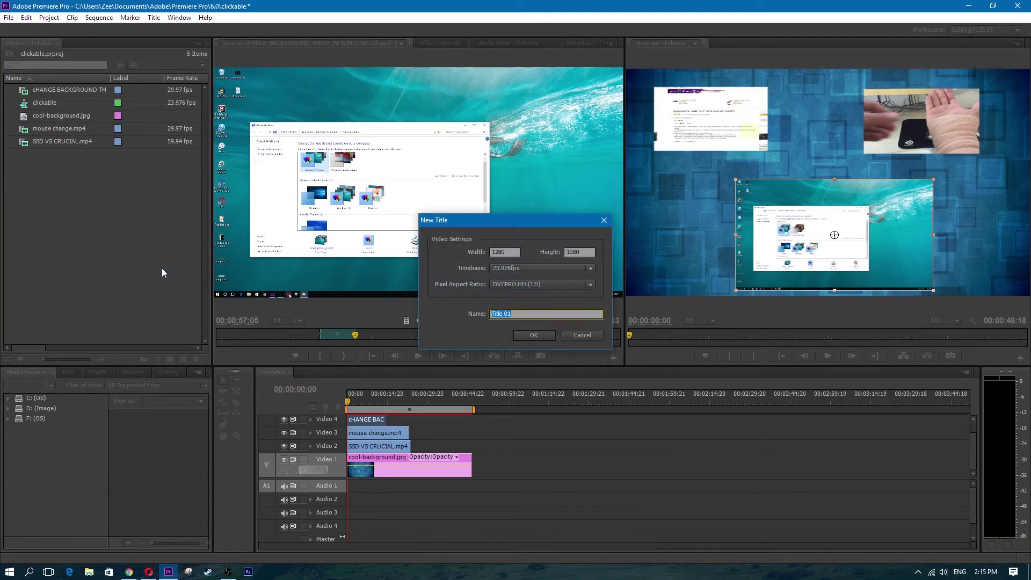
type("text")
key("Return")
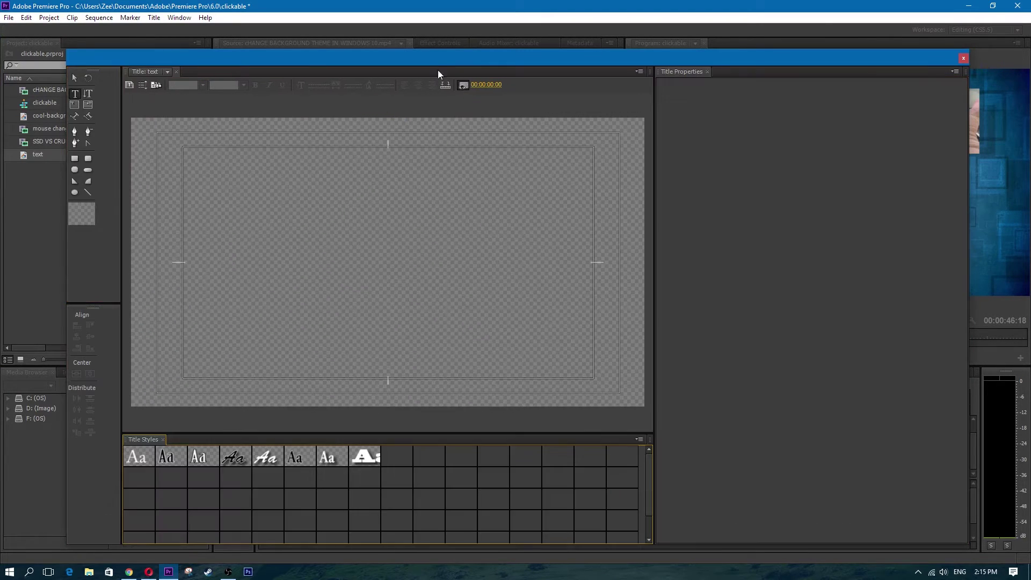
Add text boxes 'Thanks for Watching', 'Subscribe' and two-line 'Checkout / my other videos' to the title.
left_click_drag(442, 57, 479, 53)
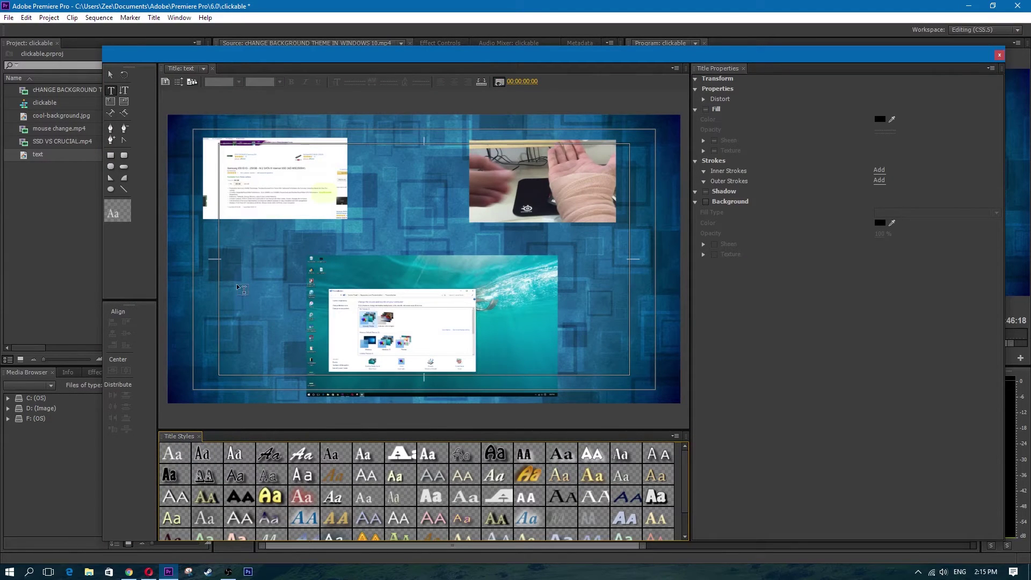
left_click(232, 230)
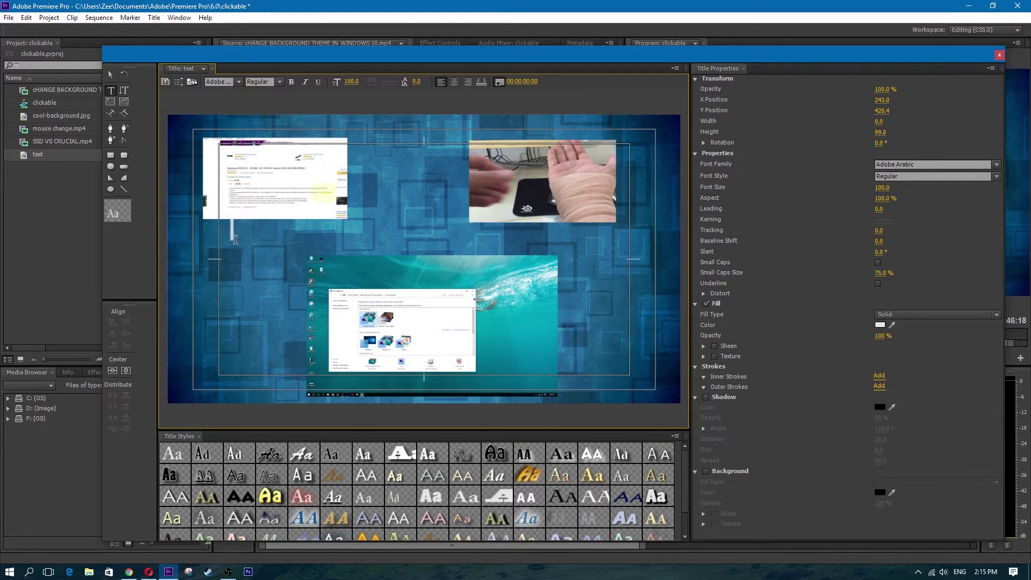
type("Than")
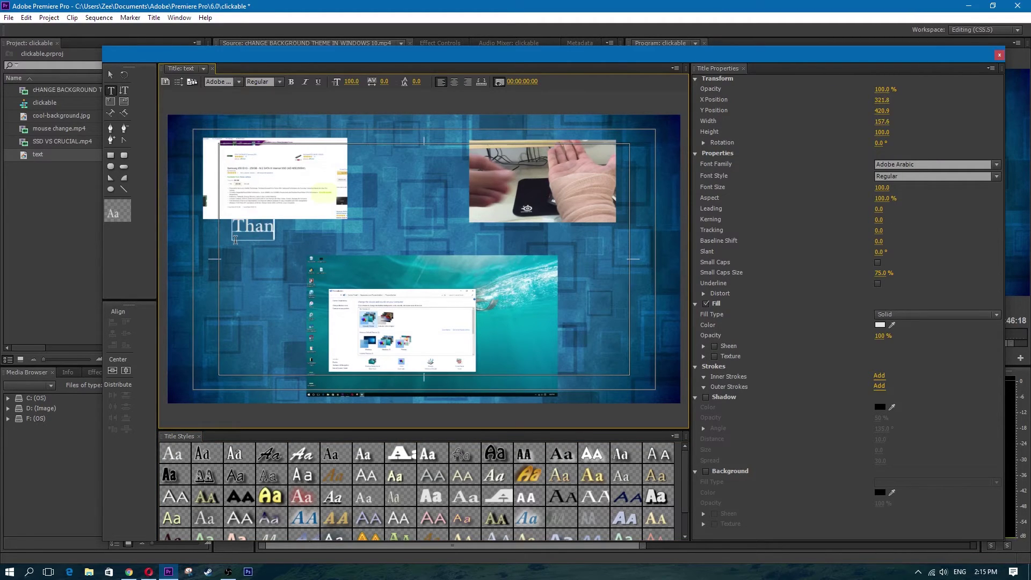
type("ks for Wat")
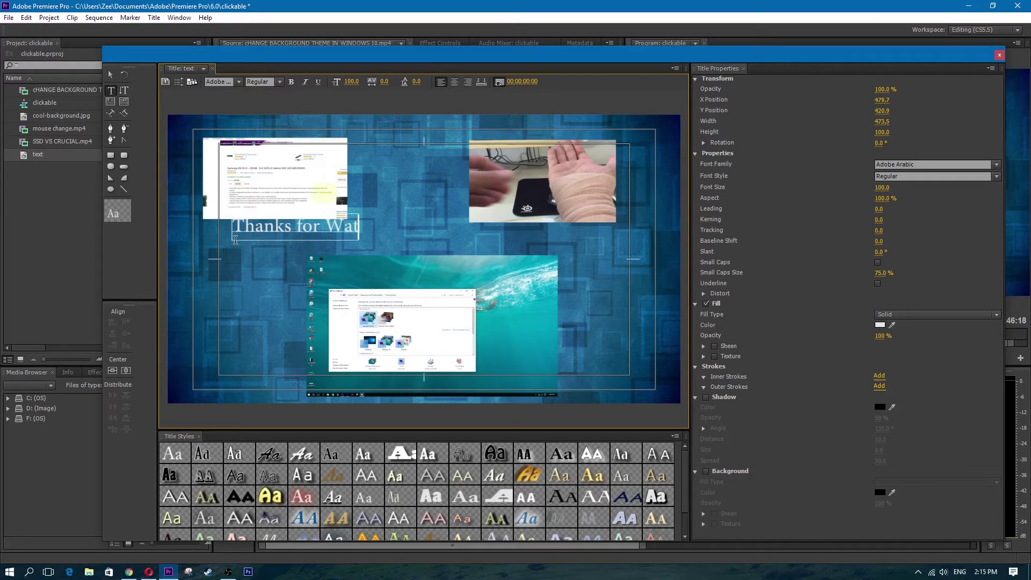
type("ching")
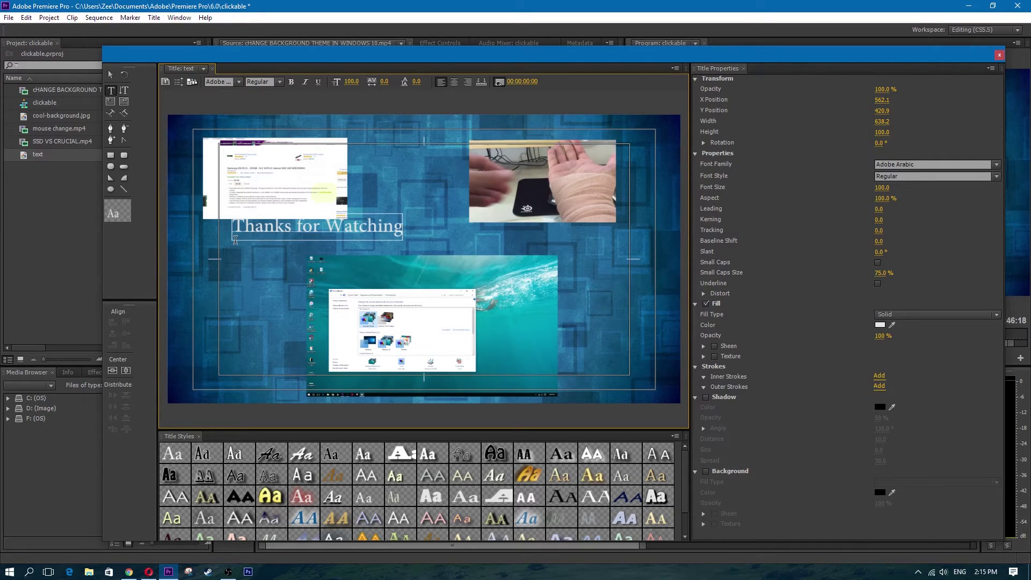
left_click(580, 336)
type("S")
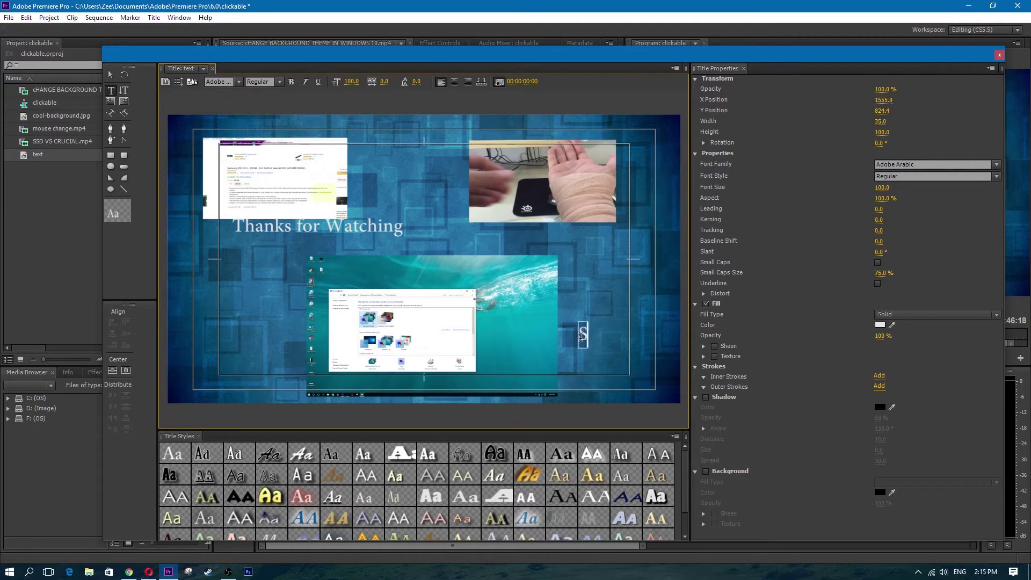
type("ubscribe")
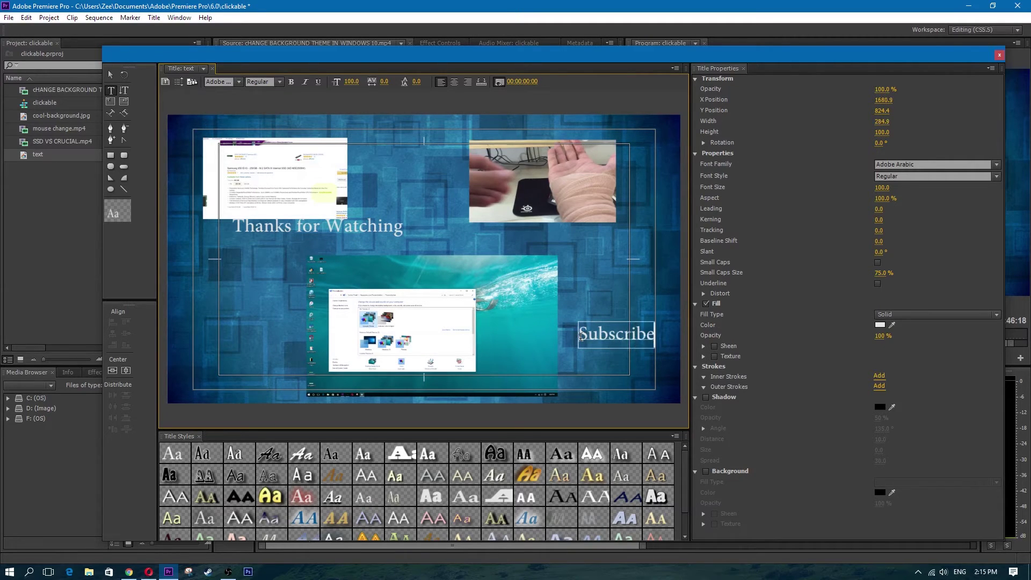
left_click(188, 334)
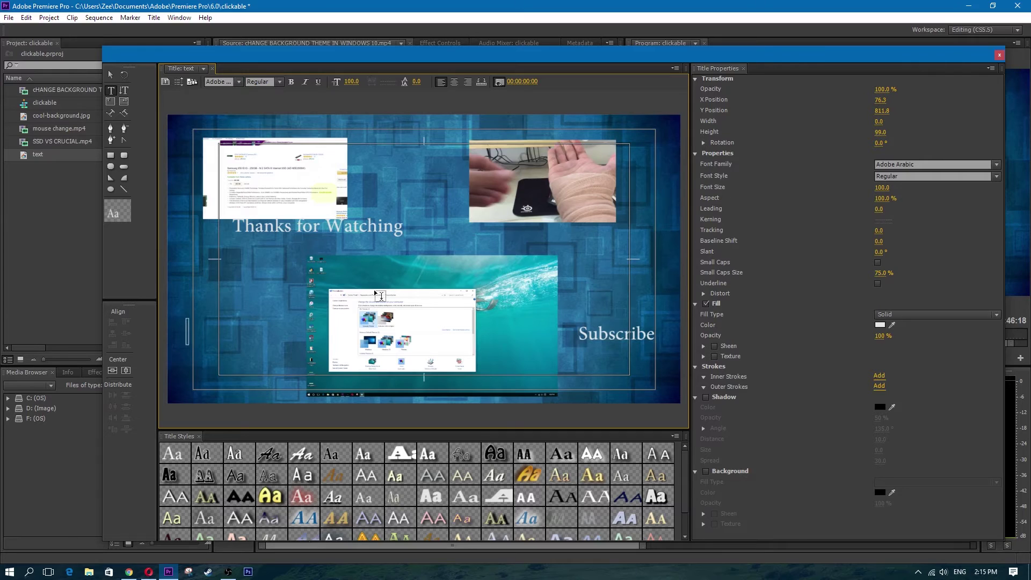
type("Checkout")
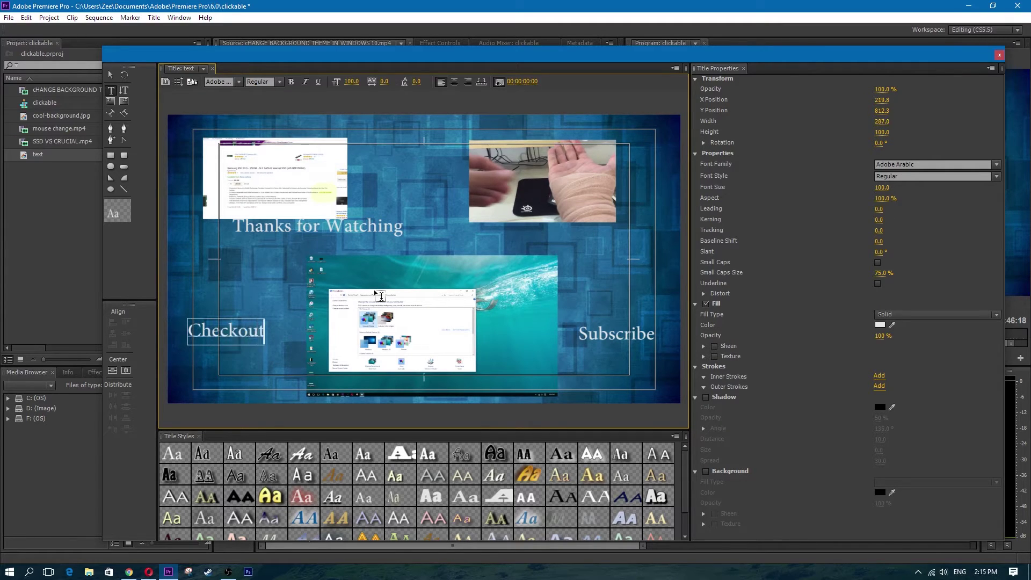
key("Return")
type("my other vide")
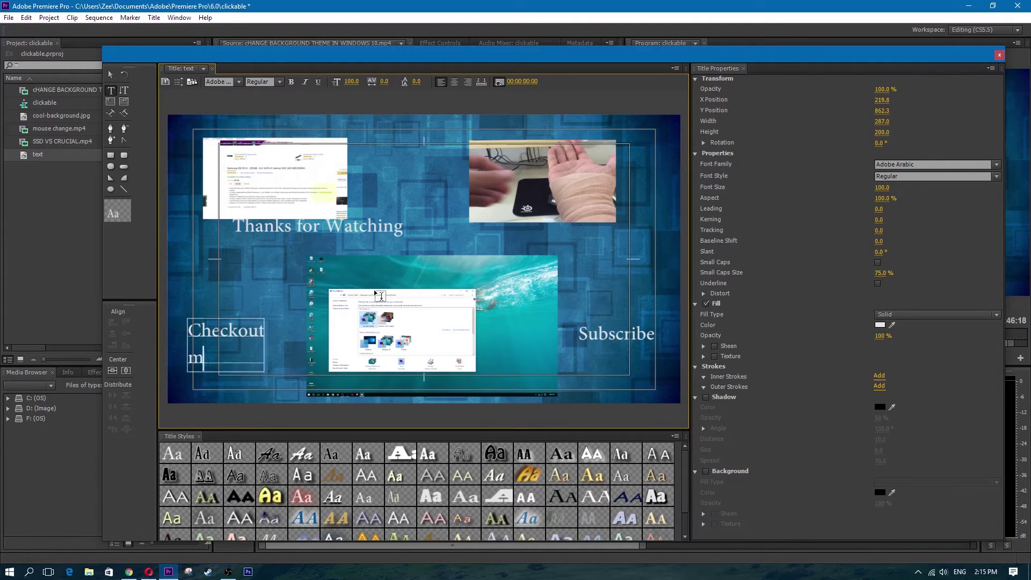
type("os")
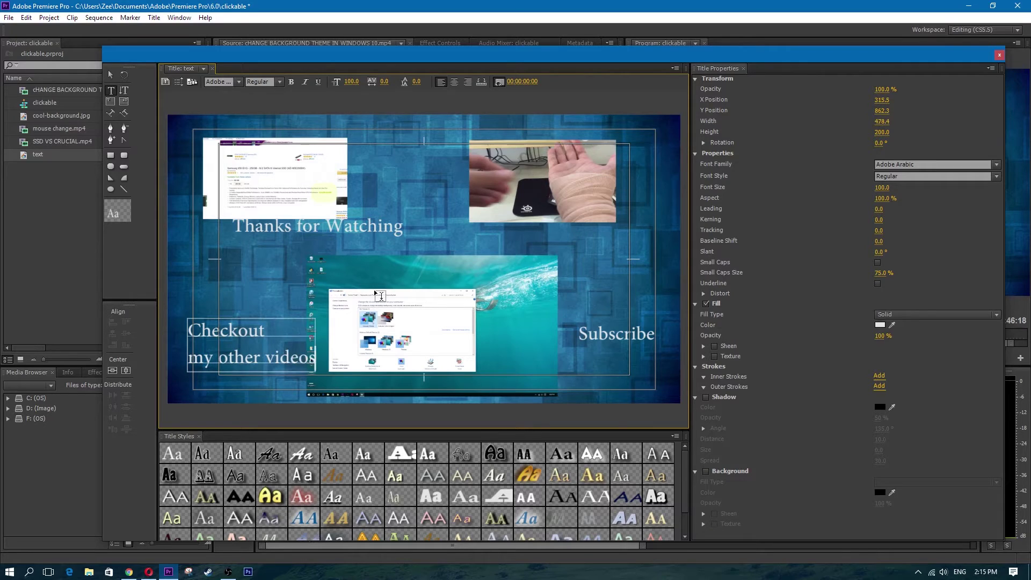
Style Checkout in condensed Mesquite, Thanks for Watching in bold black, Subscribe in bold white outline.
left_click(279, 456)
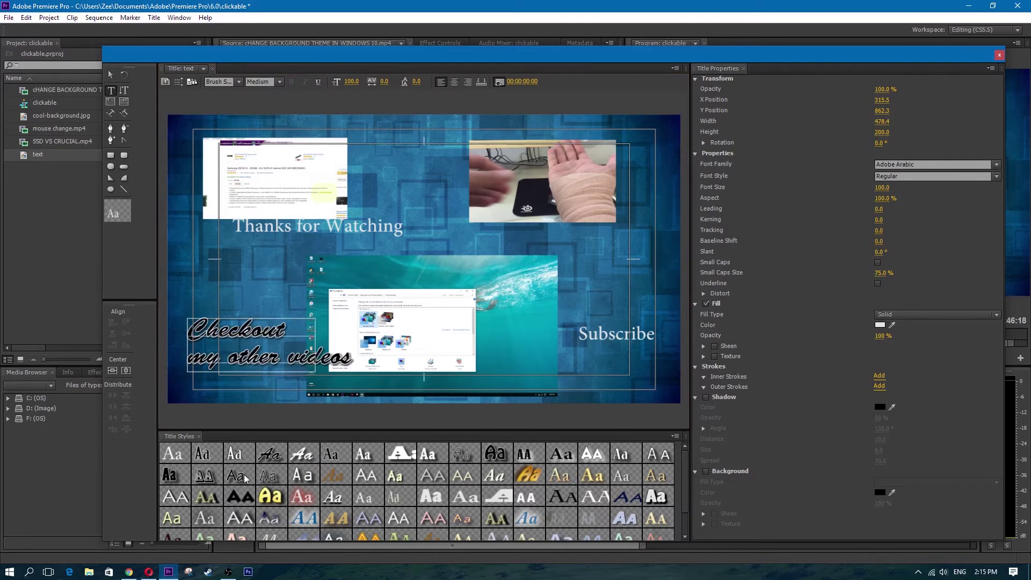
left_click(235, 475)
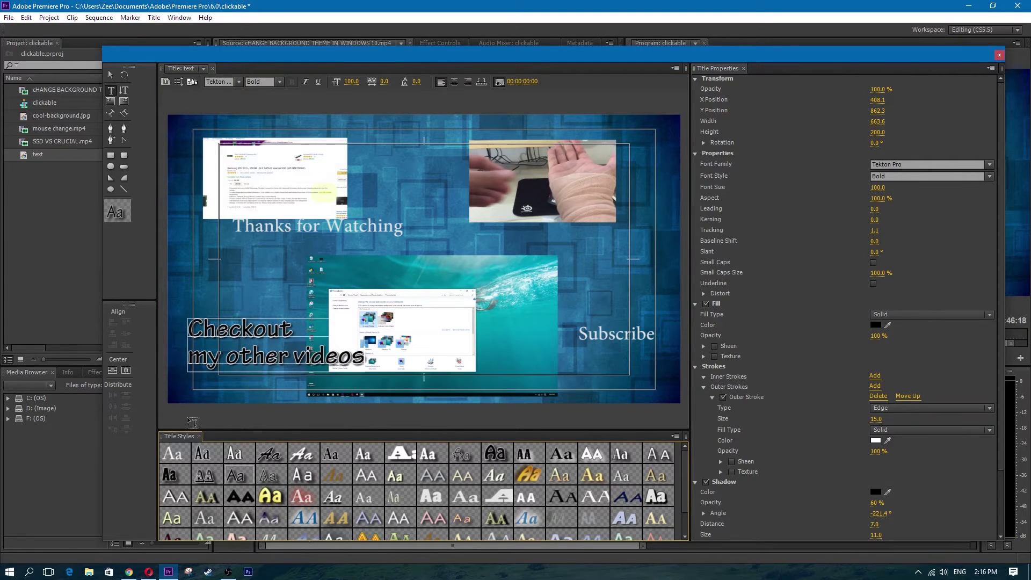
left_click(177, 475)
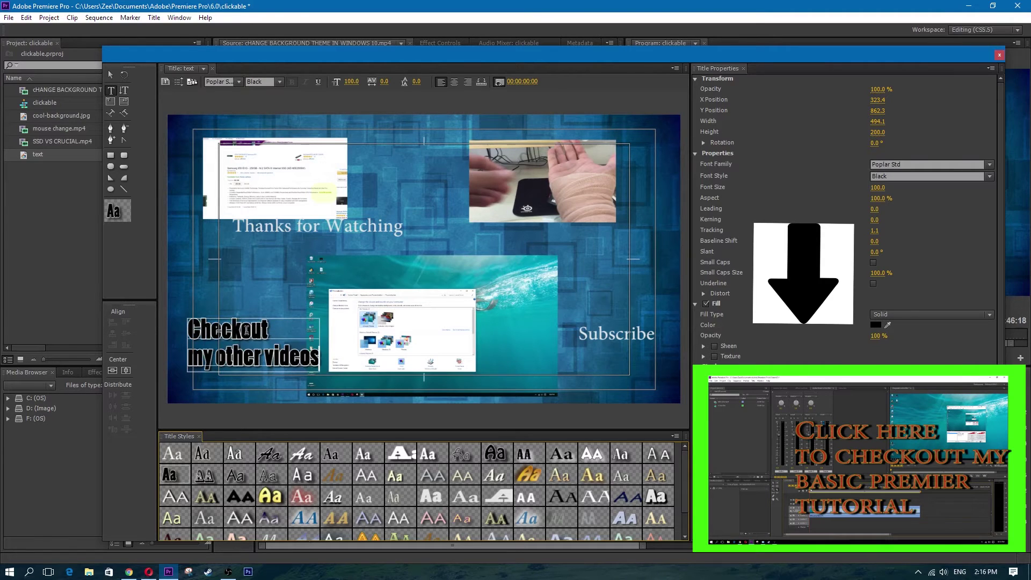
left_click(529, 456)
left_click(277, 232)
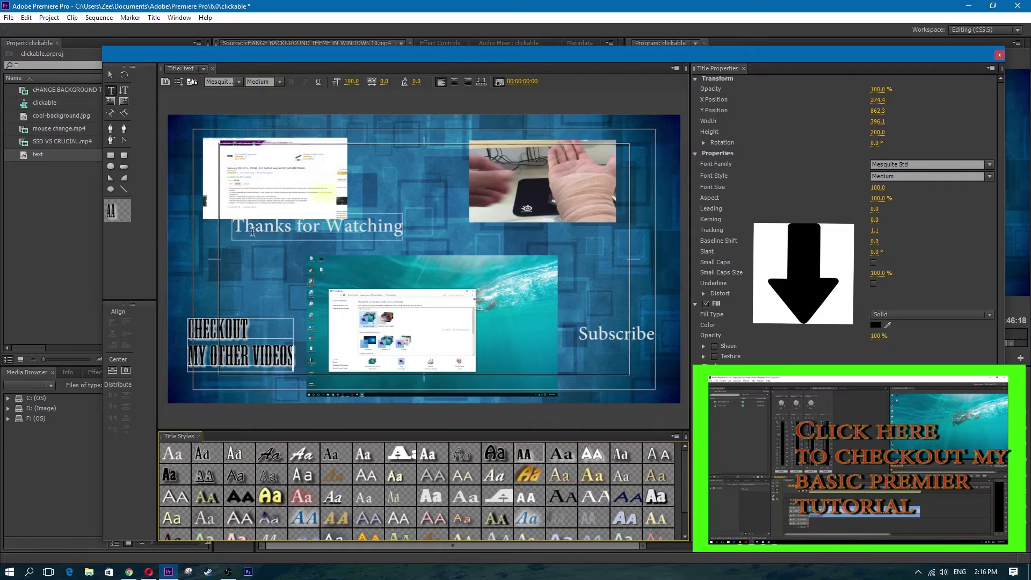
left_click(331, 454)
left_click(607, 333)
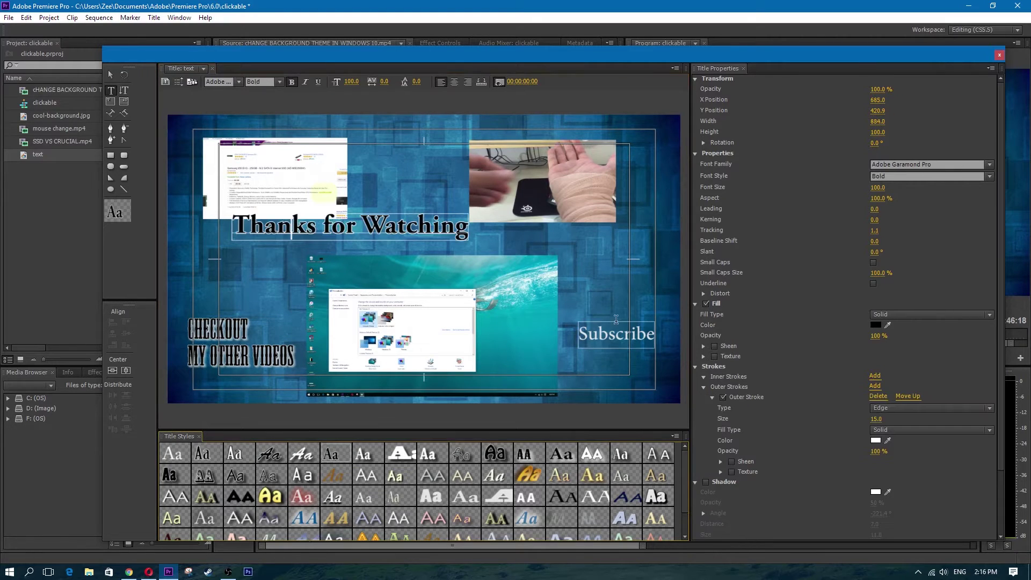
left_click(664, 497)
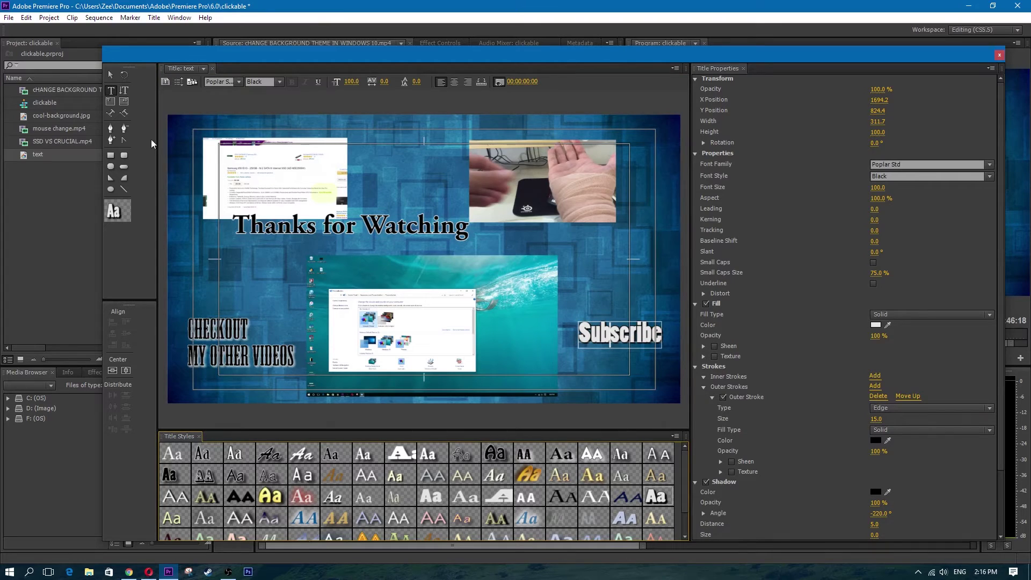
Reposition the three captions over the insets with the Selection Tool and close the Titler.
left_click(111, 74)
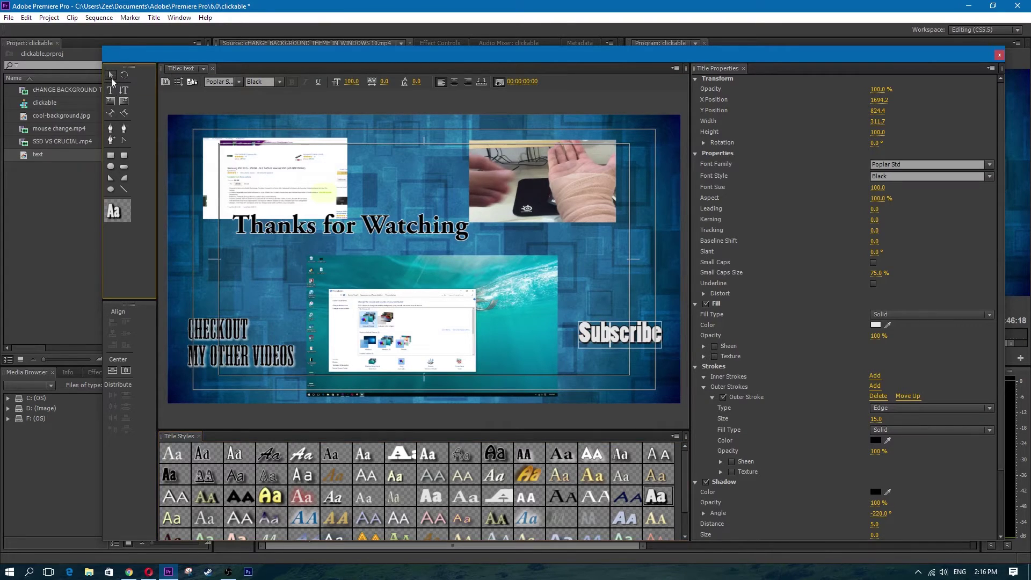
left_click_drag(333, 228, 329, 236)
left_click_drag(236, 350, 238, 340)
left_click(658, 341)
left_click_drag(639, 355, 640, 362)
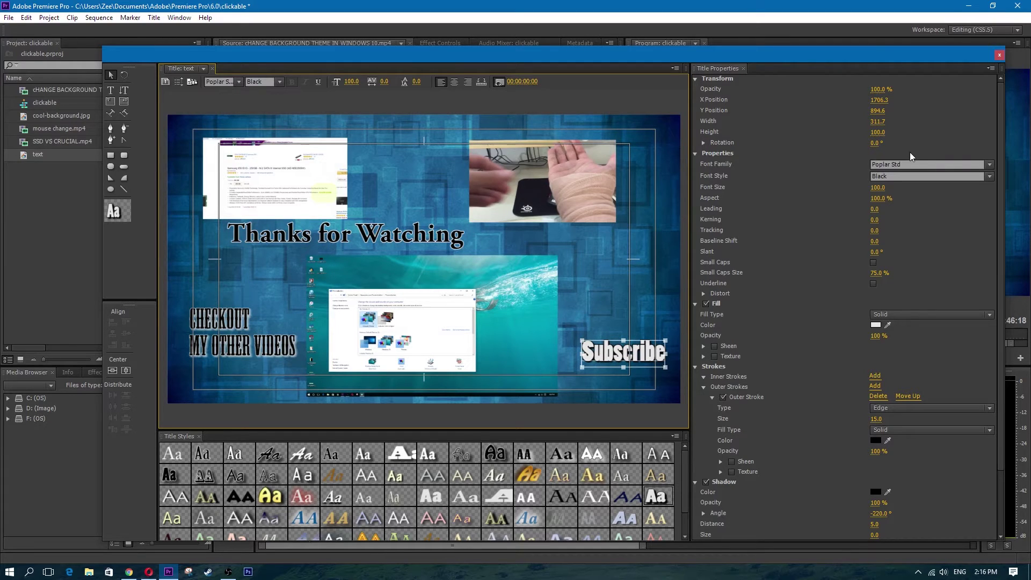
left_click(998, 55)
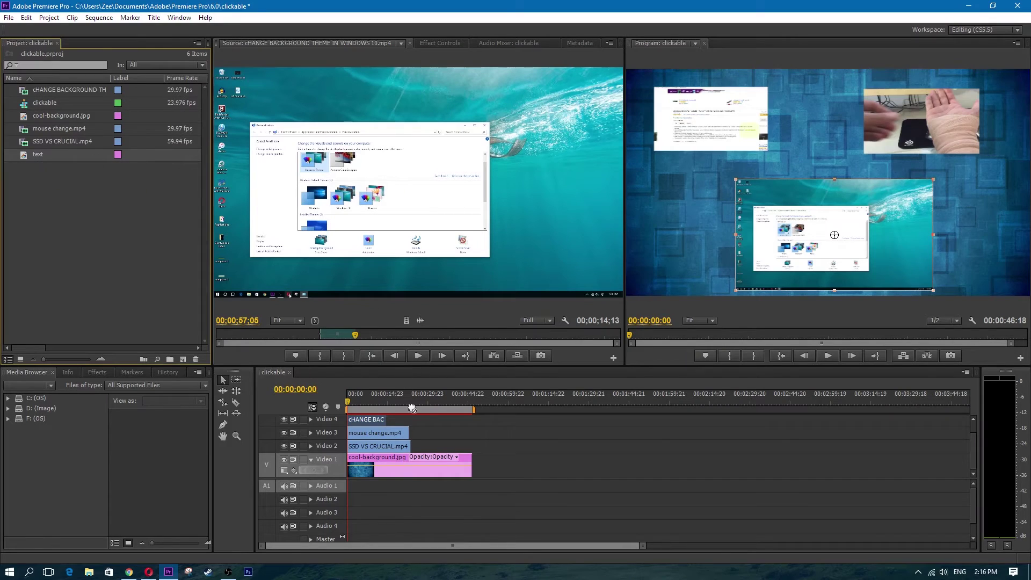
Place the text title on the timeline and lengthen the text clip.
left_click_drag(973, 439, 972, 428)
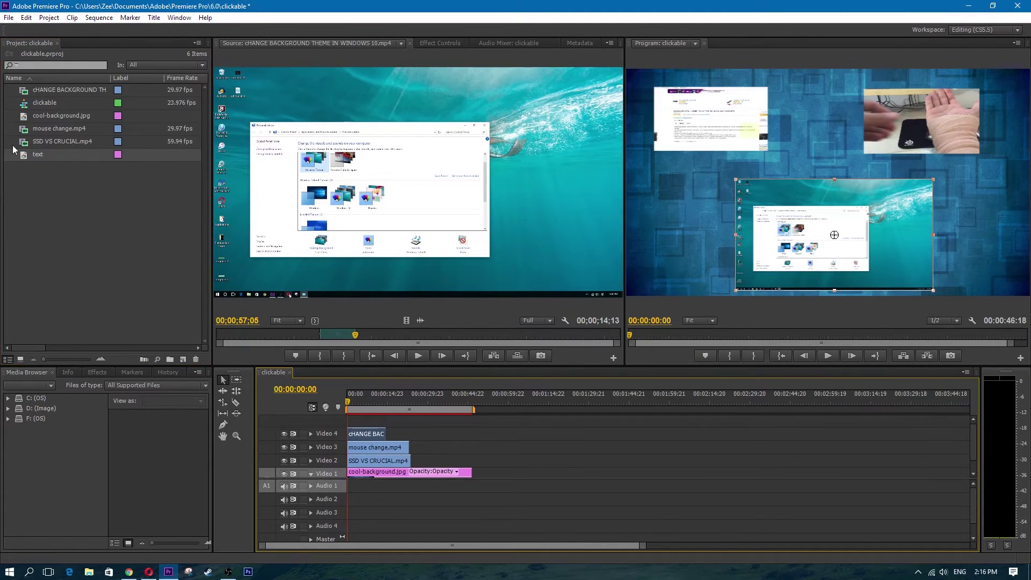
left_click_drag(31, 154, 352, 422)
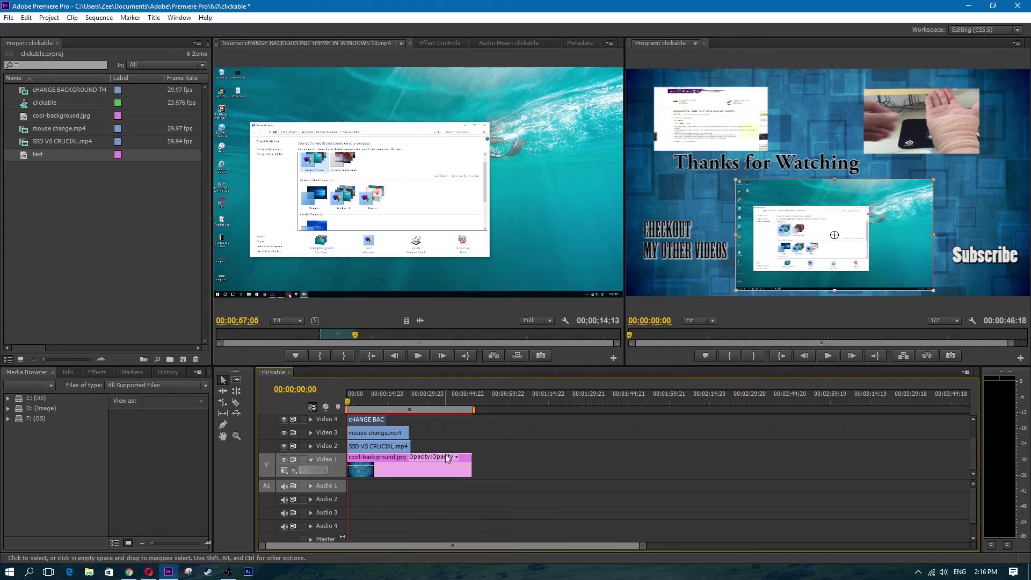
left_click_drag(975, 459, 975, 439)
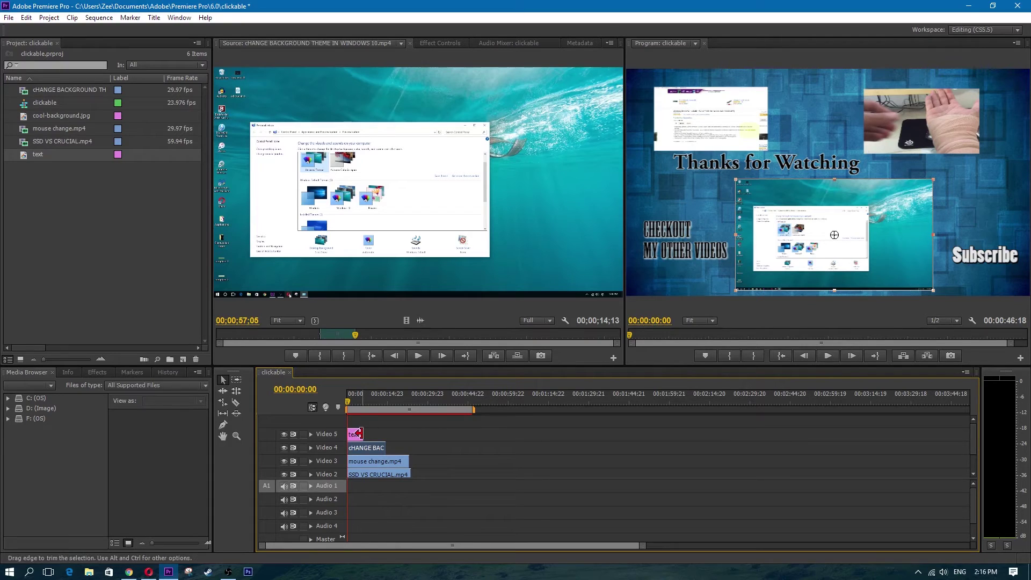
left_click_drag(359, 434, 413, 442)
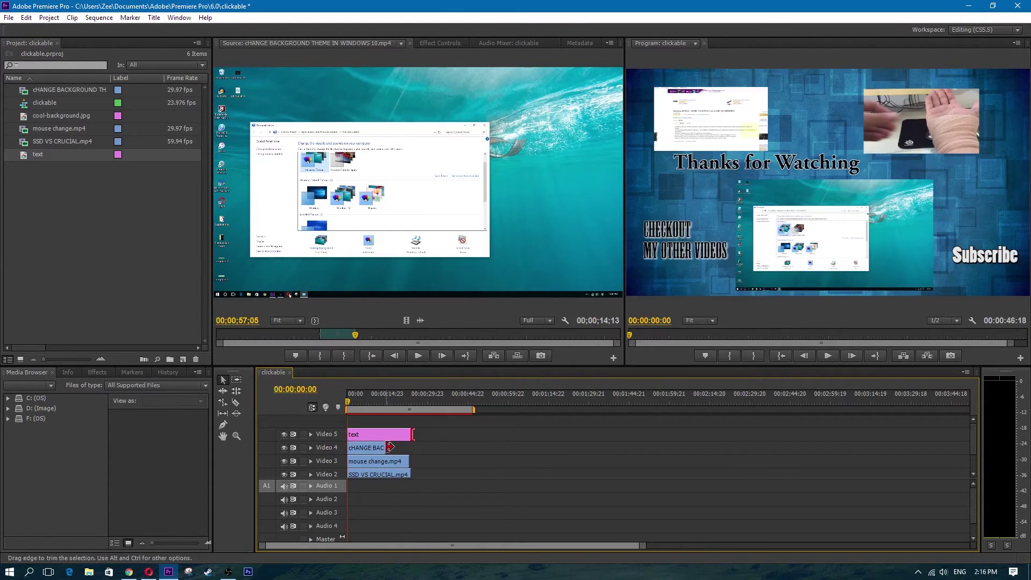
Extend the background-theme clip and SSD VS CRUCIAL.mp4 to the text clip's end, then play back.
left_click_drag(390, 448, 412, 448)
left_click_drag(404, 476, 415, 475)
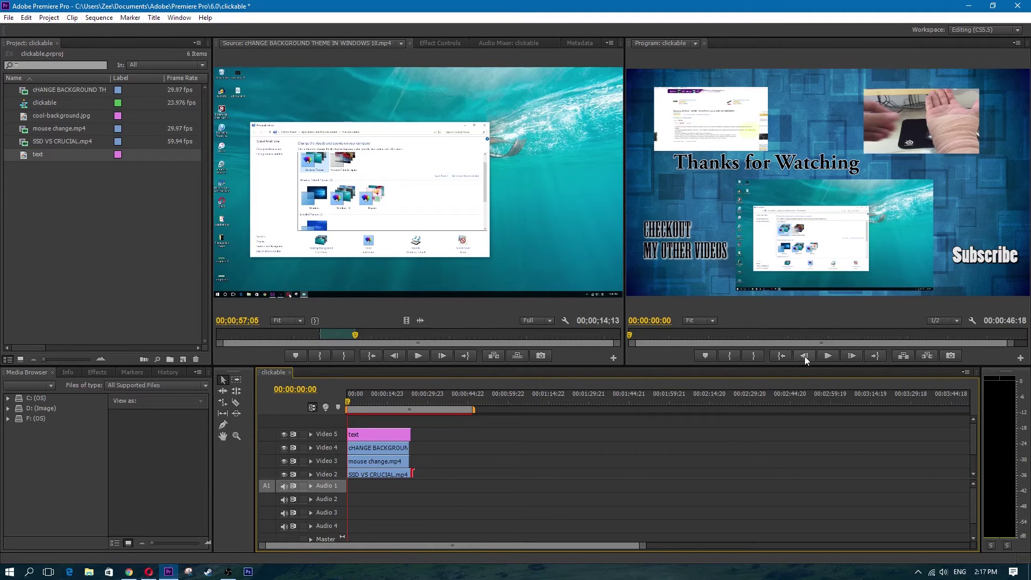
left_click(827, 357)
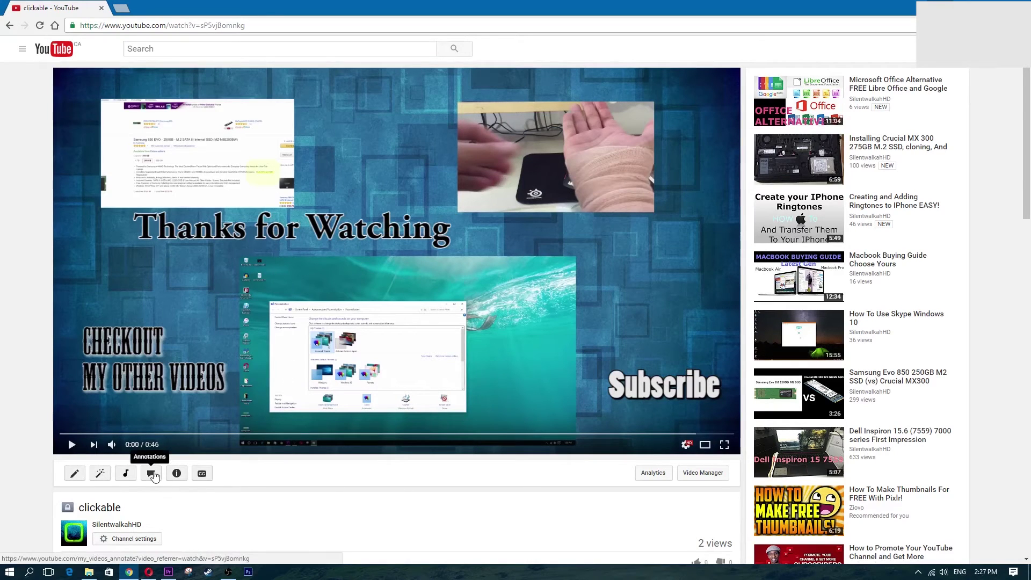
Open the annotations editor and add two more Spotlight annotations for three in total.
left_click(152, 473)
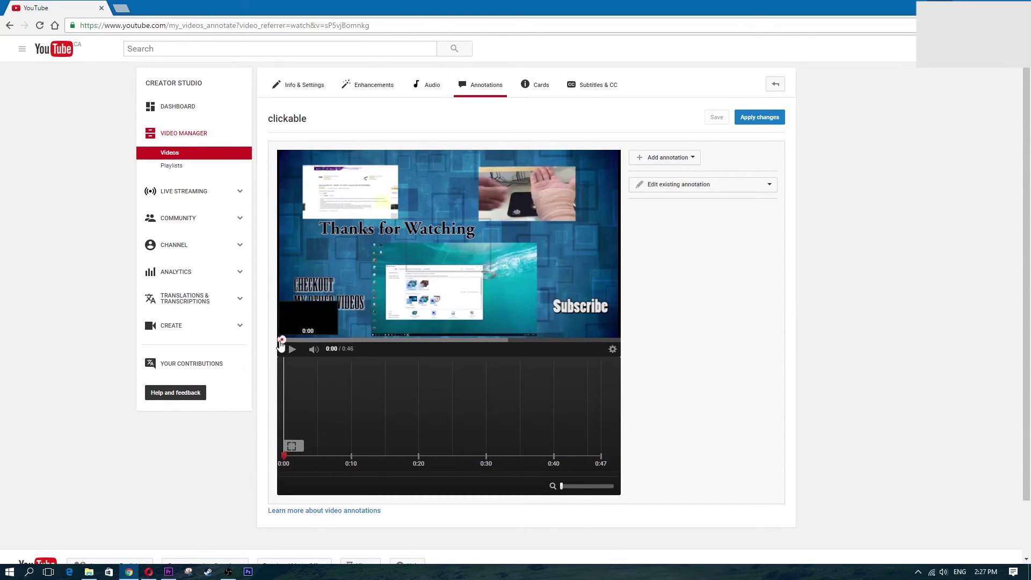
left_click(298, 449)
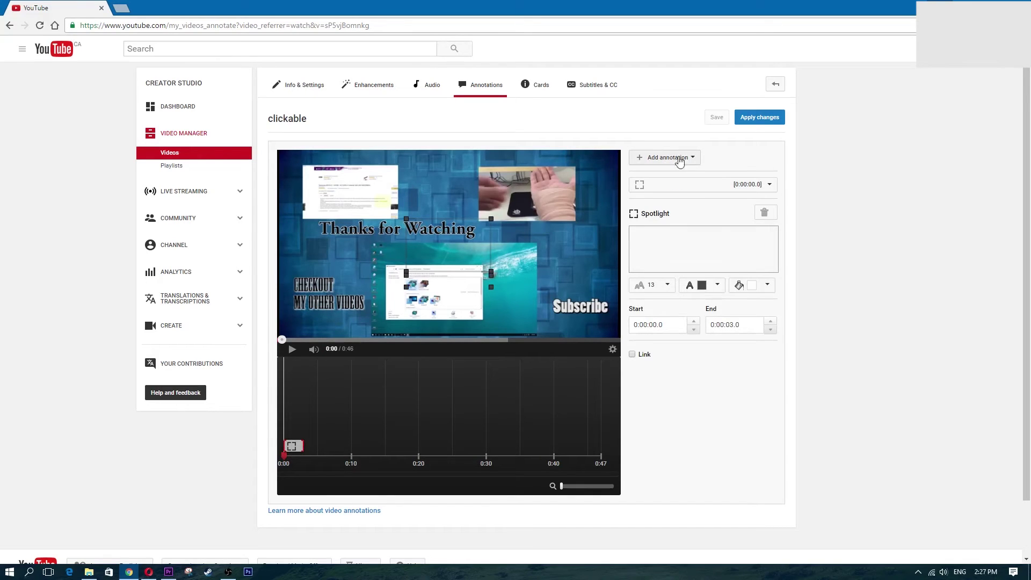
left_click(678, 159)
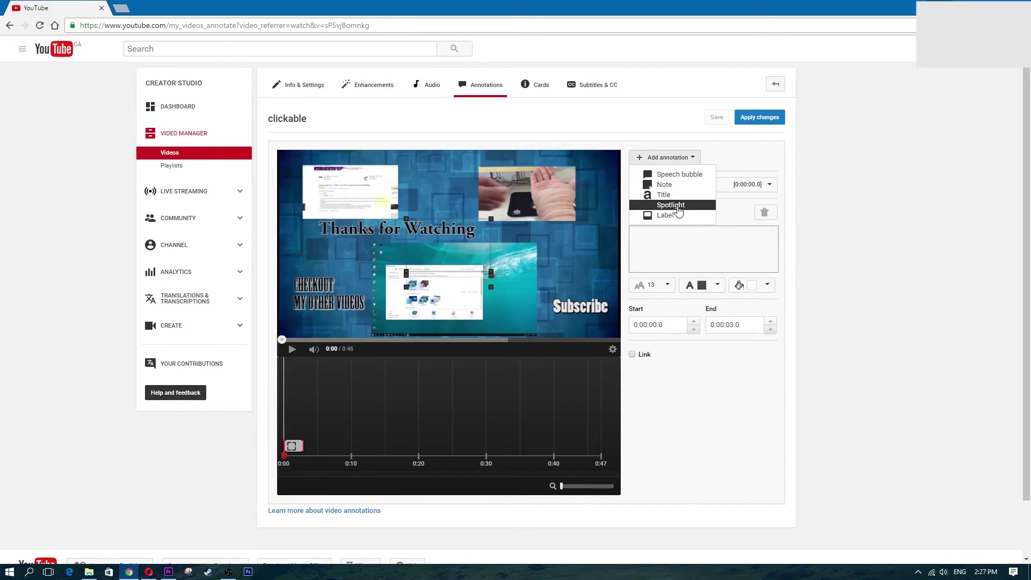
left_click(678, 207)
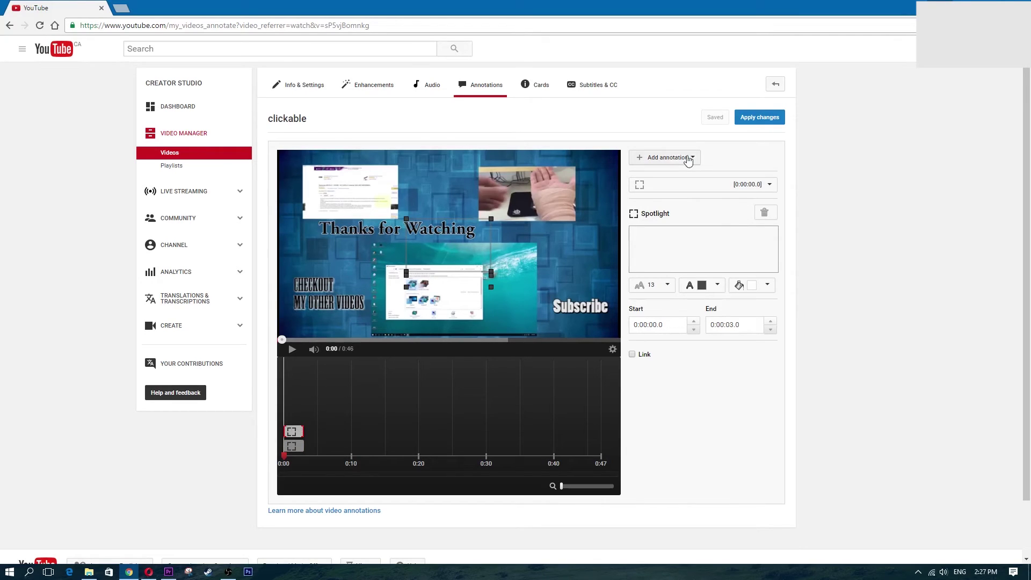
left_click(688, 158)
left_click(679, 206)
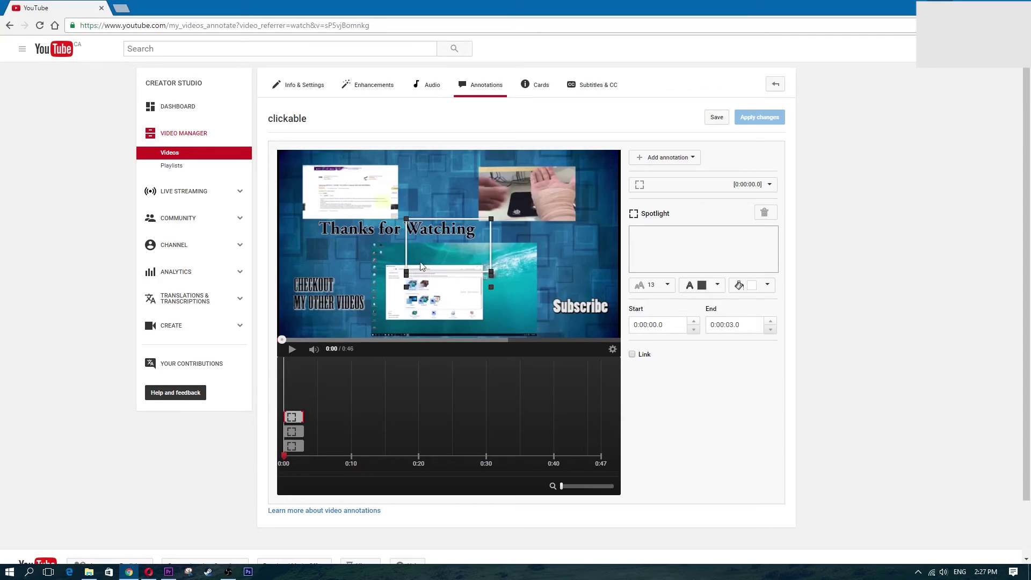
Fit the spotlights over the upper-left screenshot, the lower desktop screenshot and the hand image.
mouse_move(435, 246)
left_mouse_down()
mouse_move(350, 200)
mouse_move(399, 218)
left_mouse_up()
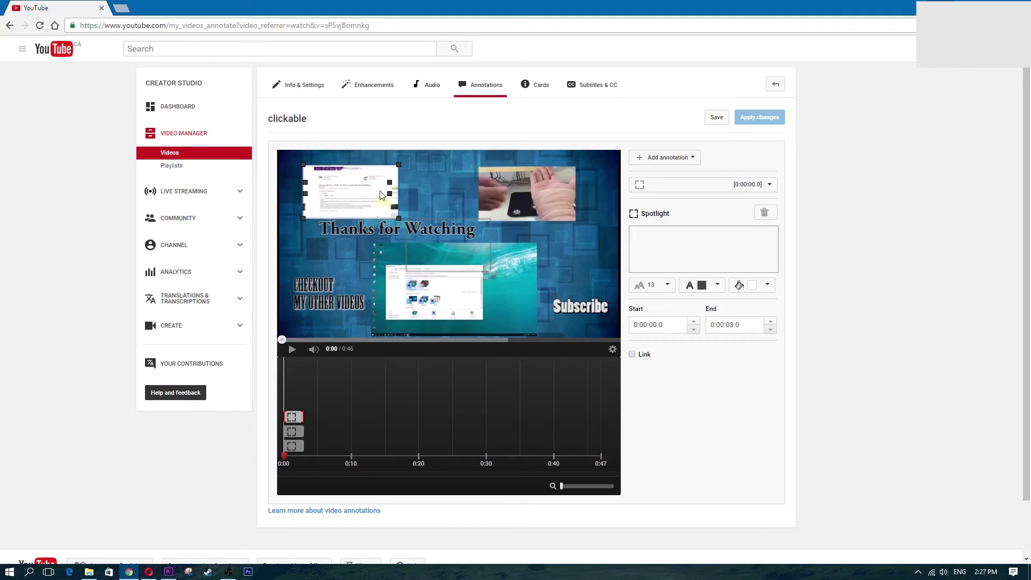
left_click(450, 246)
mouse_move(472, 256)
left_mouse_down()
mouse_move(436, 271)
mouse_move(434, 308)
left_mouse_up()
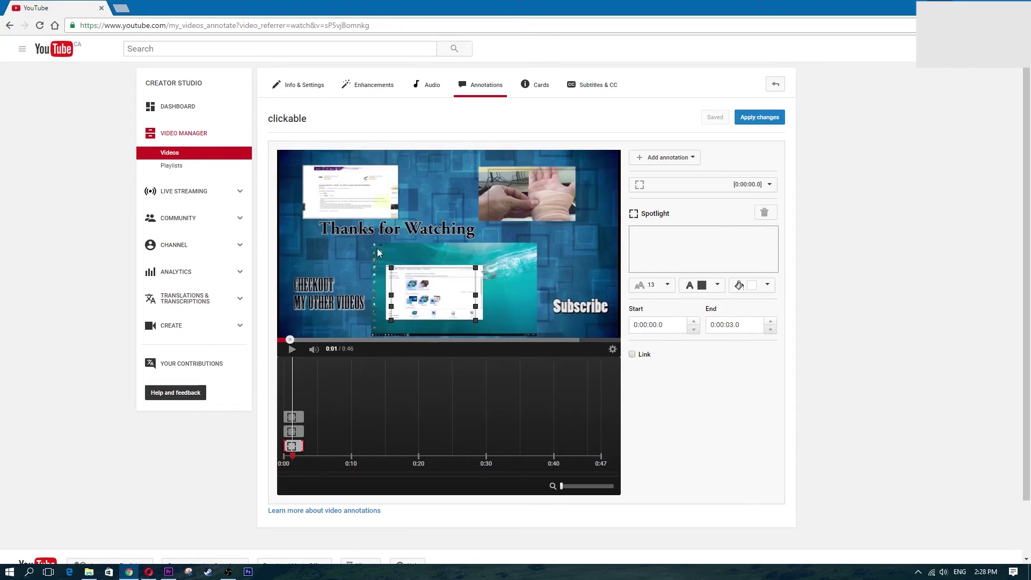
left_click_drag(389, 266, 374, 245)
left_click_drag(475, 321, 540, 339)
left_click(518, 188)
left_click_drag(518, 188, 516, 187)
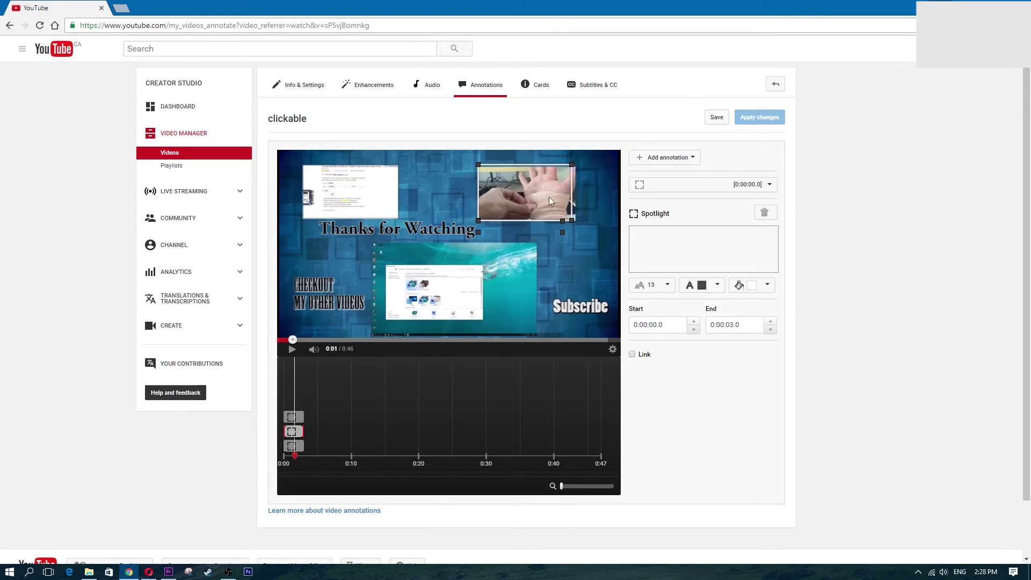
left_click_drag(573, 222, 564, 198)
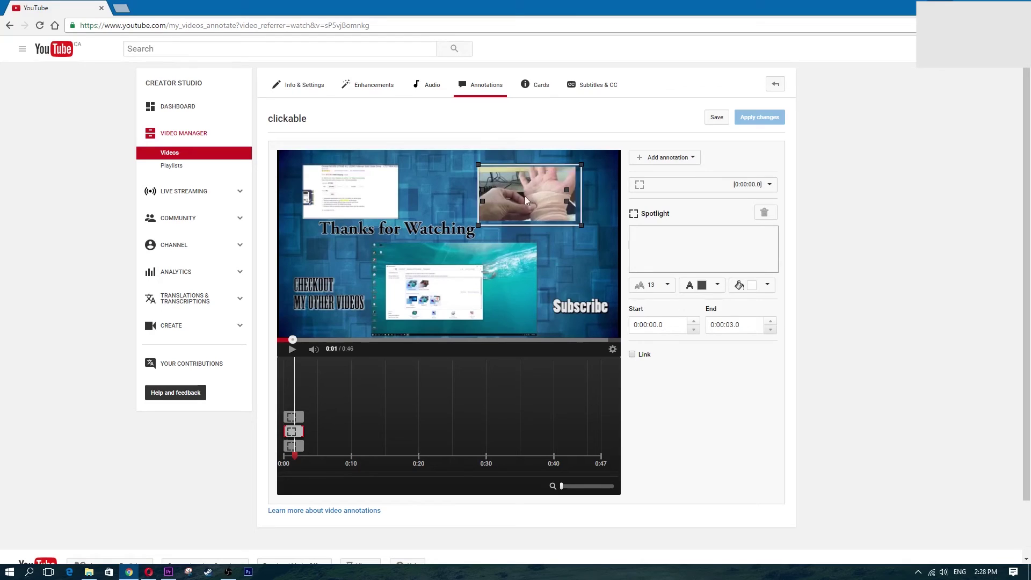
left_click_drag(538, 188, 525, 192)
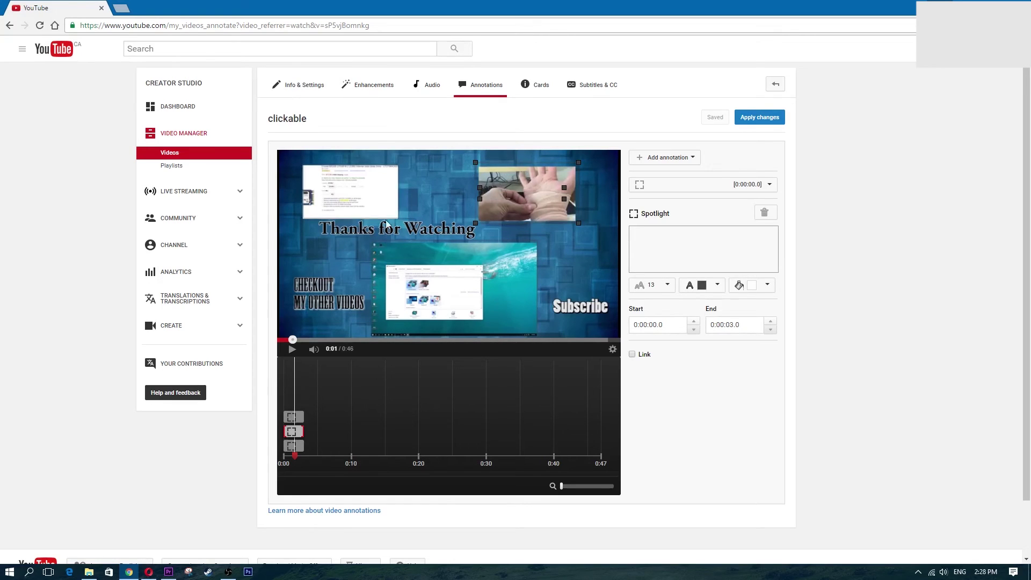
Test typing text on the upper-left spotlight, then erase it, leaving text size unchanged.
left_click(333, 194)
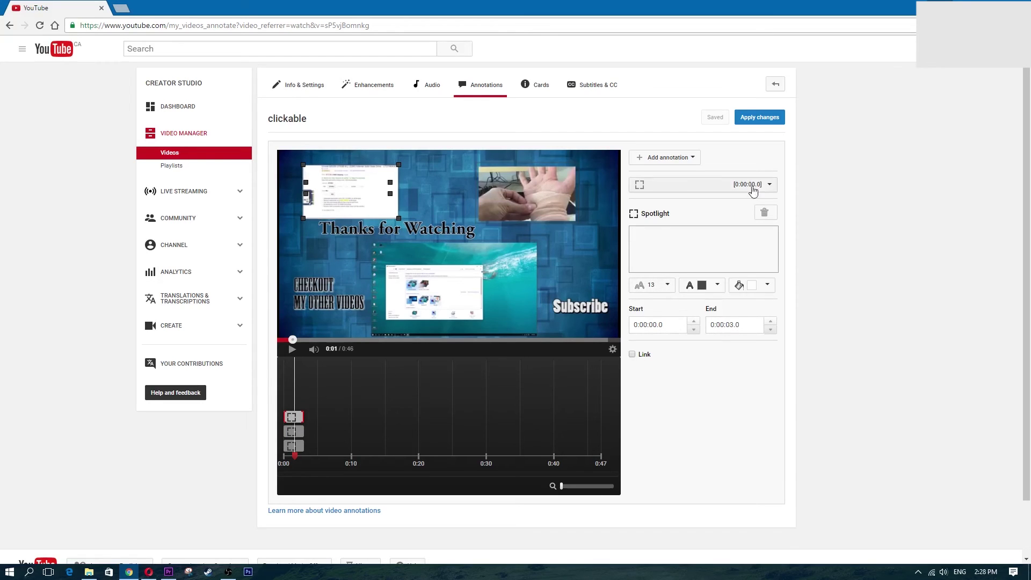
left_click(664, 251)
type("sdsdsadsaddfdf")
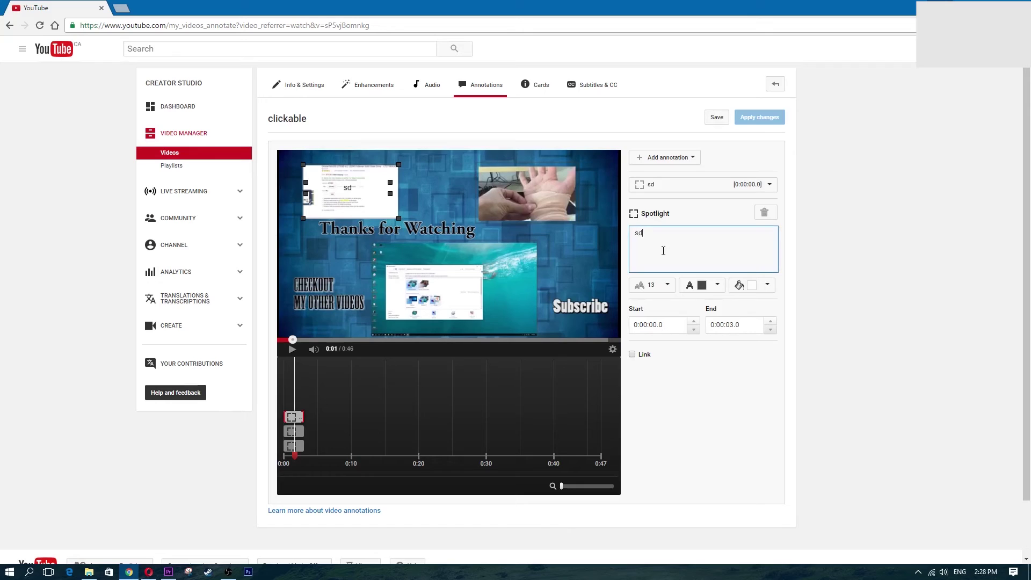
key("BackSpace")
key("BackSpace")
key("BackSpace")
key("BackSpace")
key("BackSpace")
key("BackSpace")
key("BackSpace")
key("BackSpace")
key("BackSpace")
key("BackSpace")
key("BackSpace")
key("BackSpace")
key("BackSpace")
key("BackSpace")
left_click(667, 285)
left_click(714, 359)
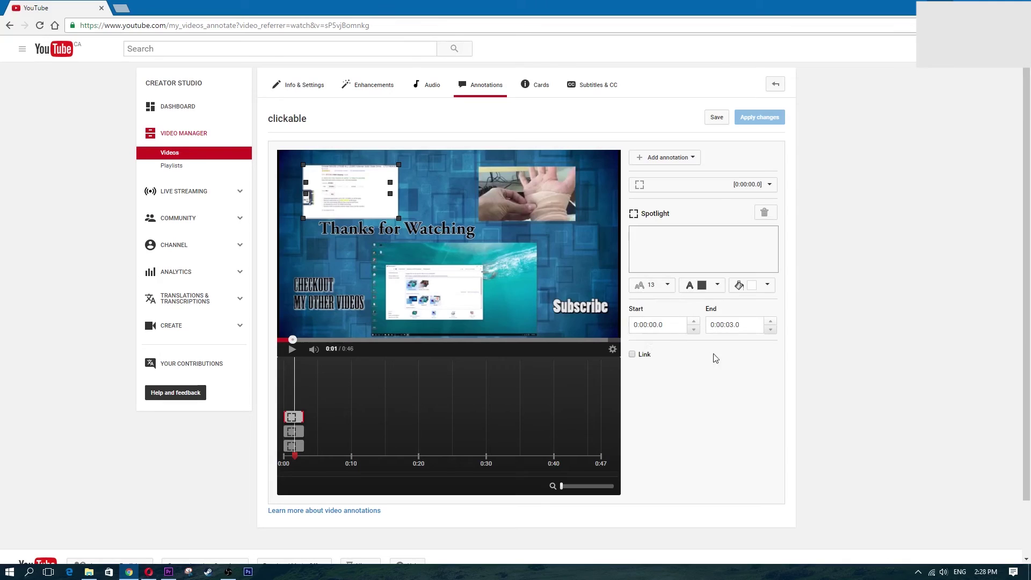
Make the upper-left spotlight a Video link with an empty address and 'Open in new window' unticked.
left_click(633, 355)
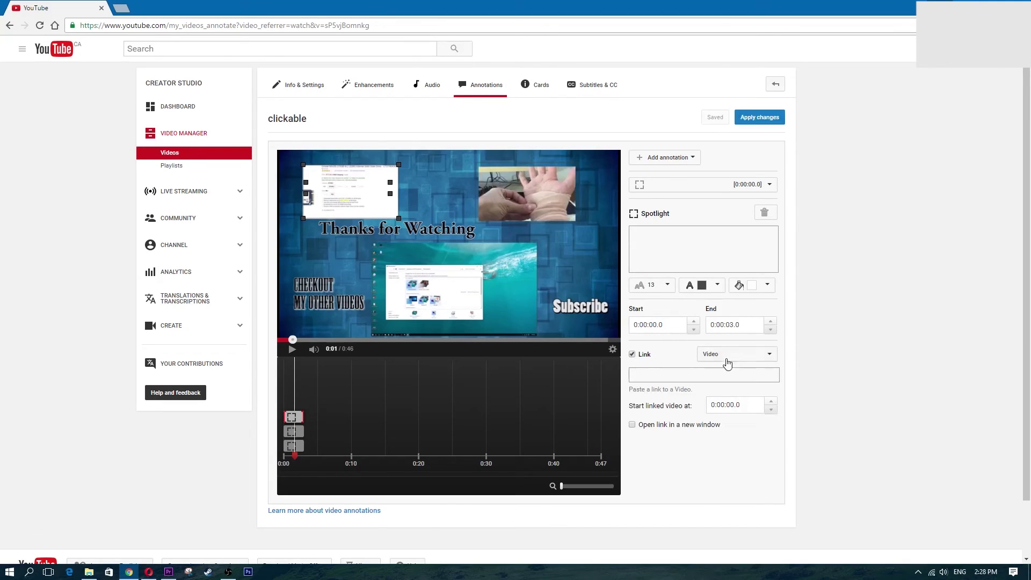
left_click(739, 359)
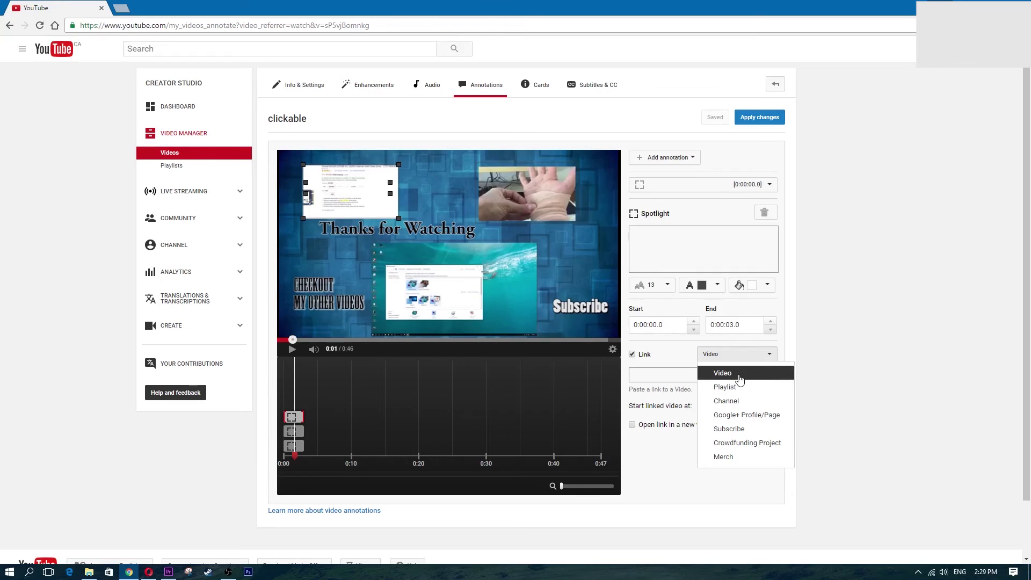
left_click(740, 380)
left_click(681, 375)
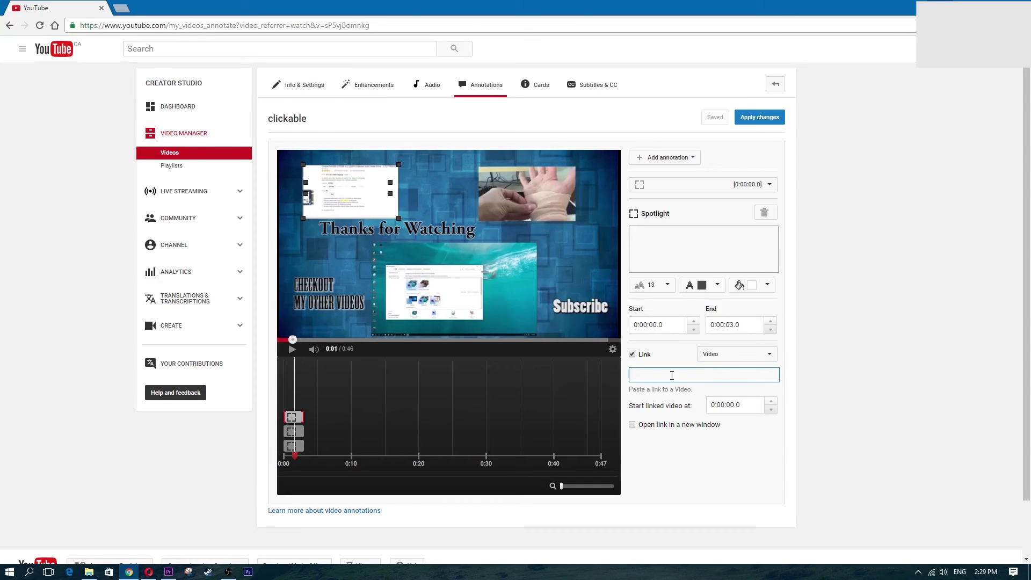
key("BackSpace")
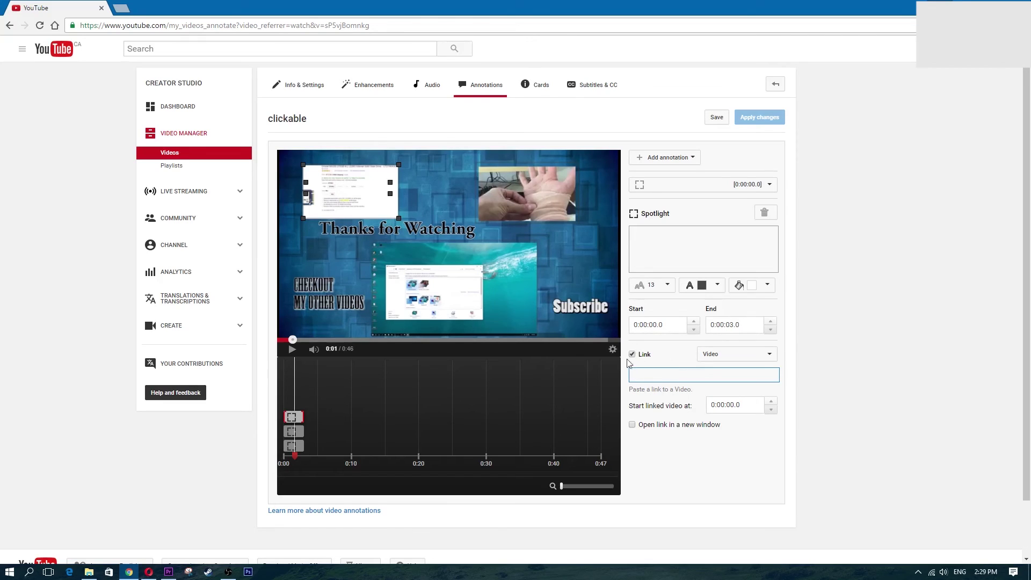
left_click(633, 425)
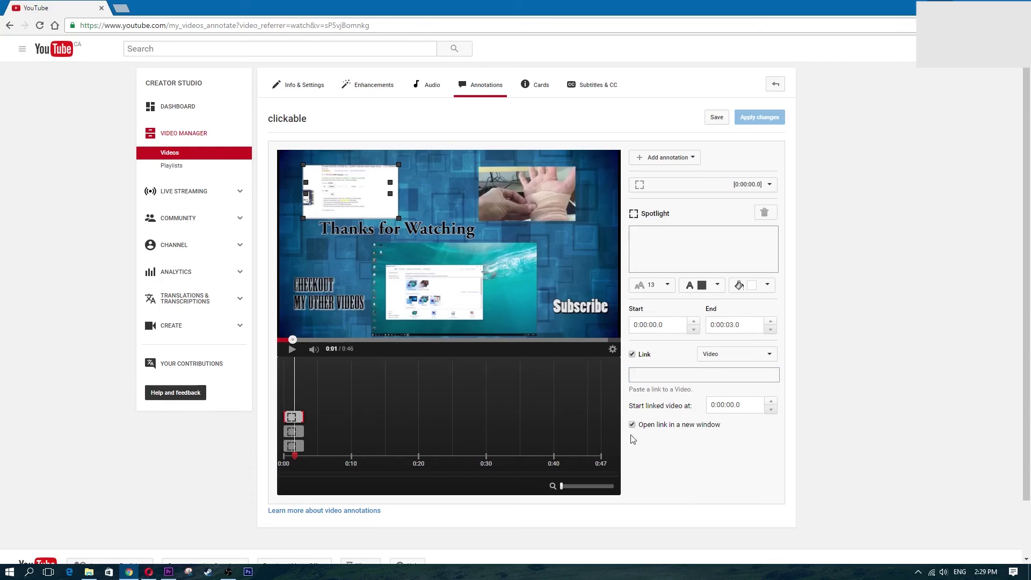
left_click(633, 425)
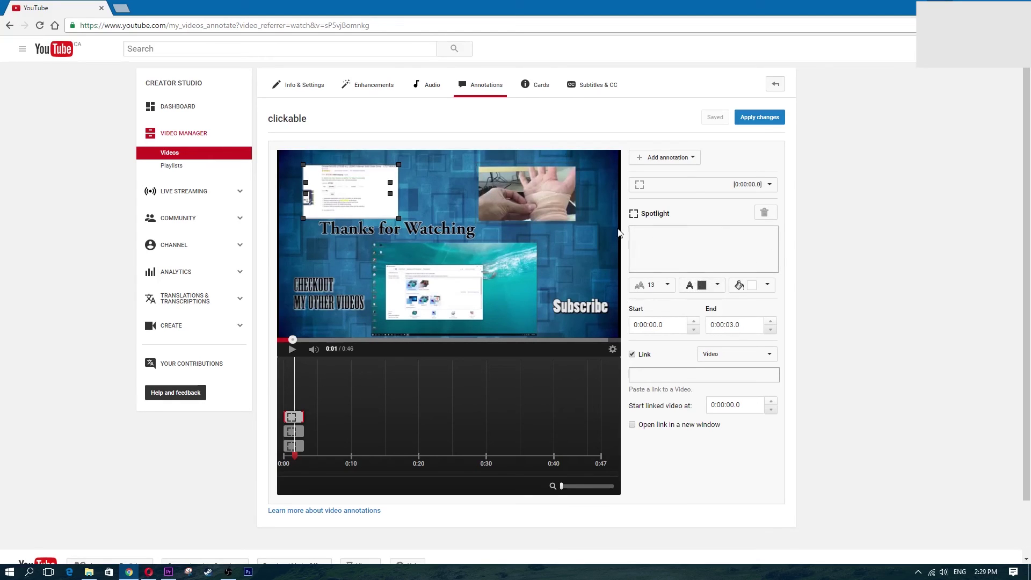
Turn on linking for the hand-image and desktop-screenshot spotlights.
left_click(525, 195)
left_click(632, 354)
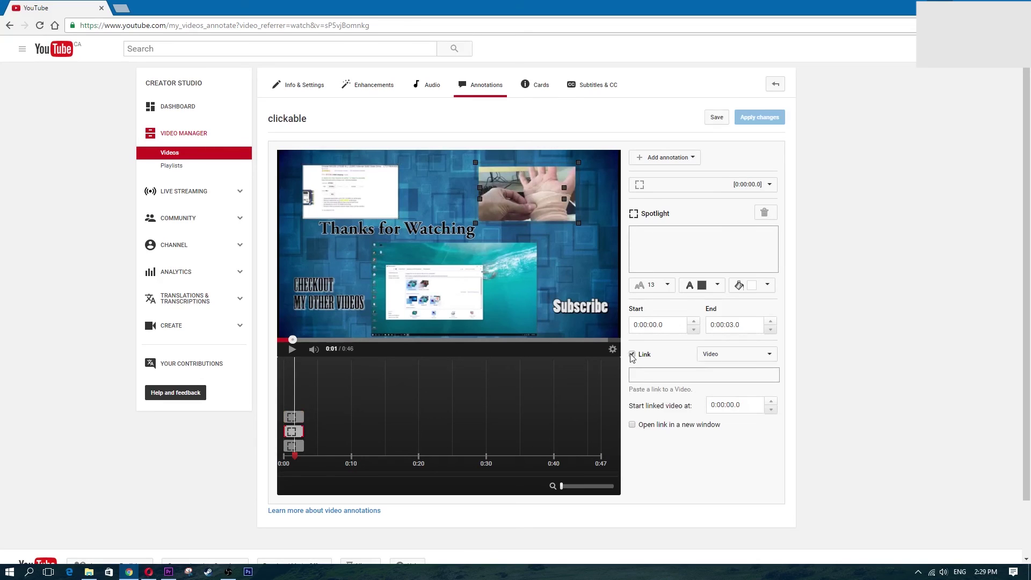
left_click(658, 374)
left_click(483, 305)
left_click(632, 354)
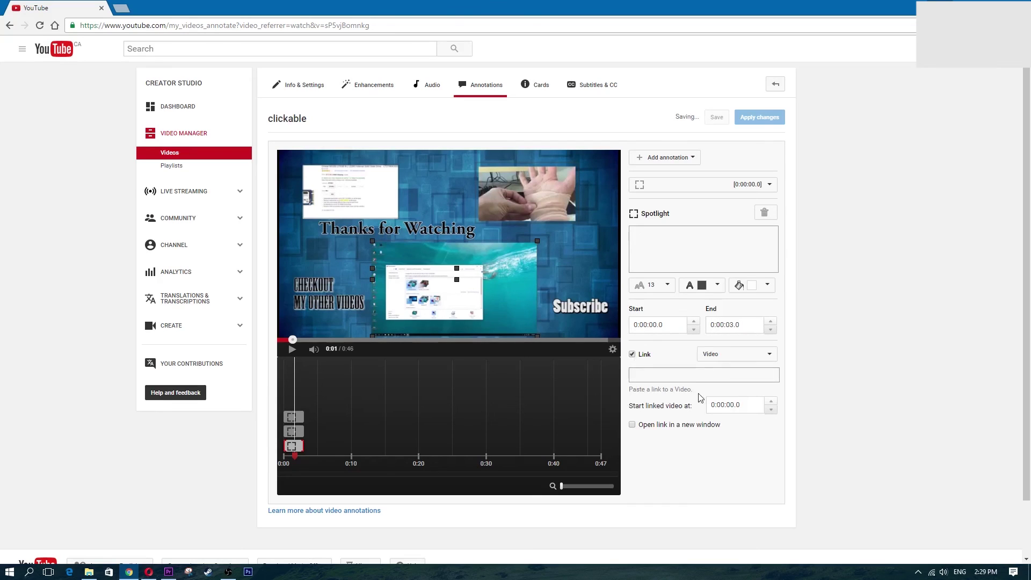
left_click(726, 361)
Paste a Video link address, then stretch all three spotlight bars to run 0:00 to 0:46.8.
left_click(656, 380)
key("ctrl+v")
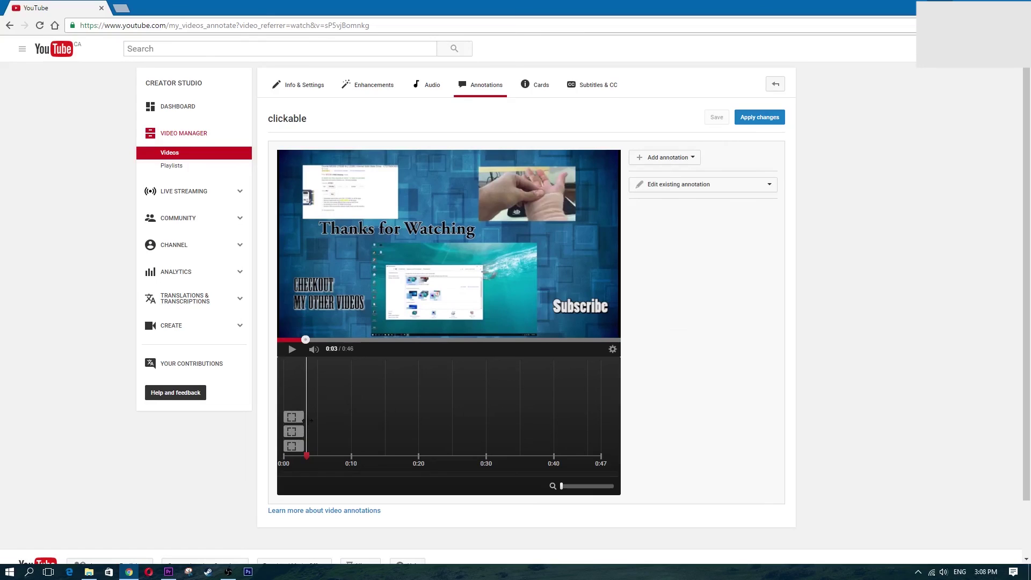
left_click(294, 417)
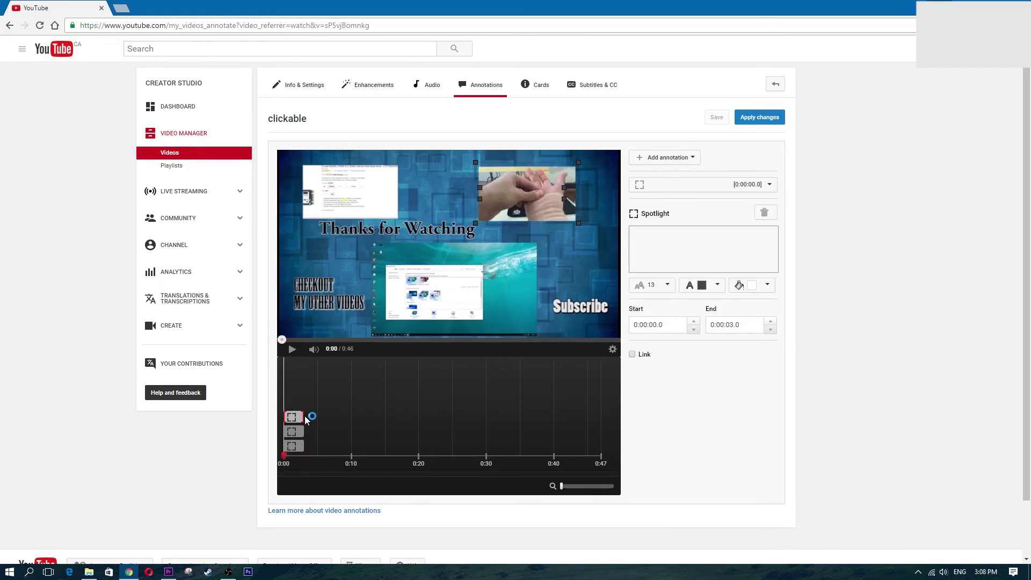
left_click_drag(304, 416, 628, 415)
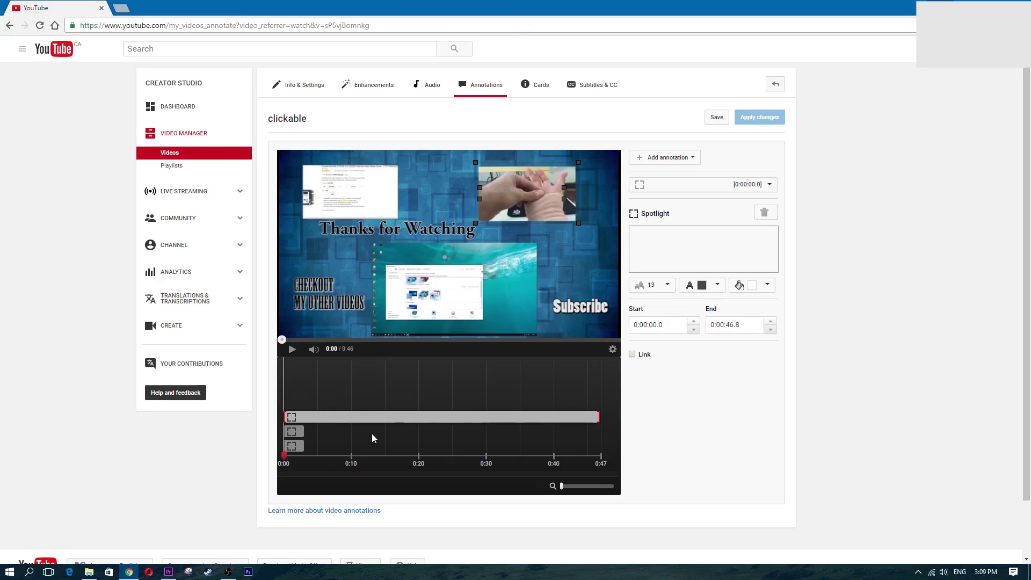
left_click_drag(304, 432, 601, 433)
left_click(301, 446)
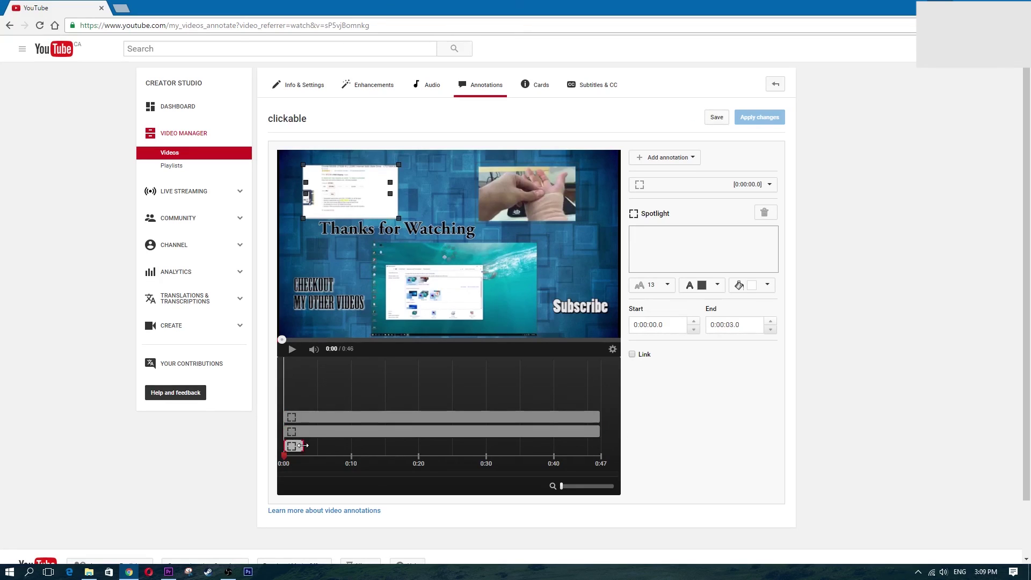
left_click_drag(302, 446, 644, 446)
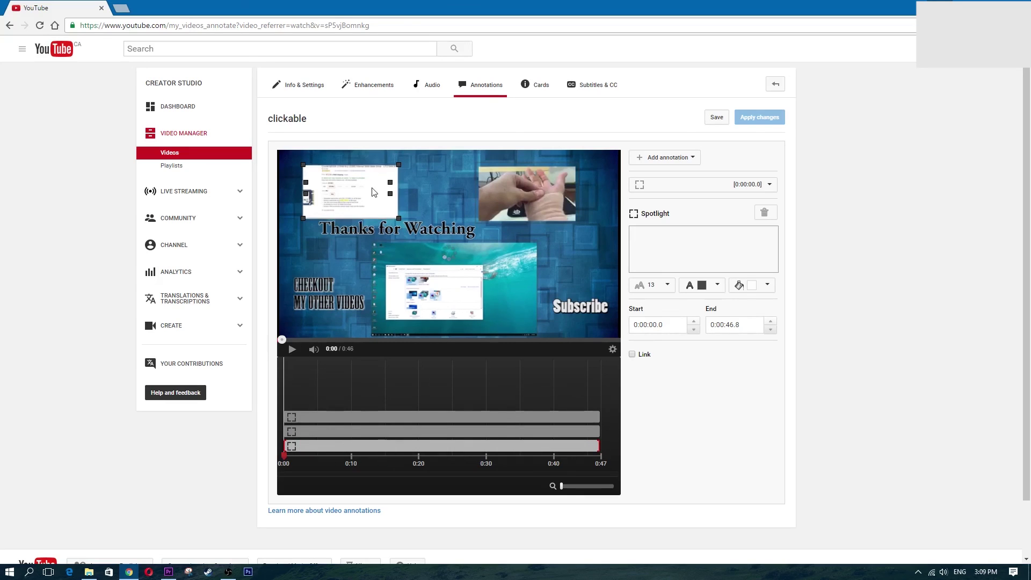